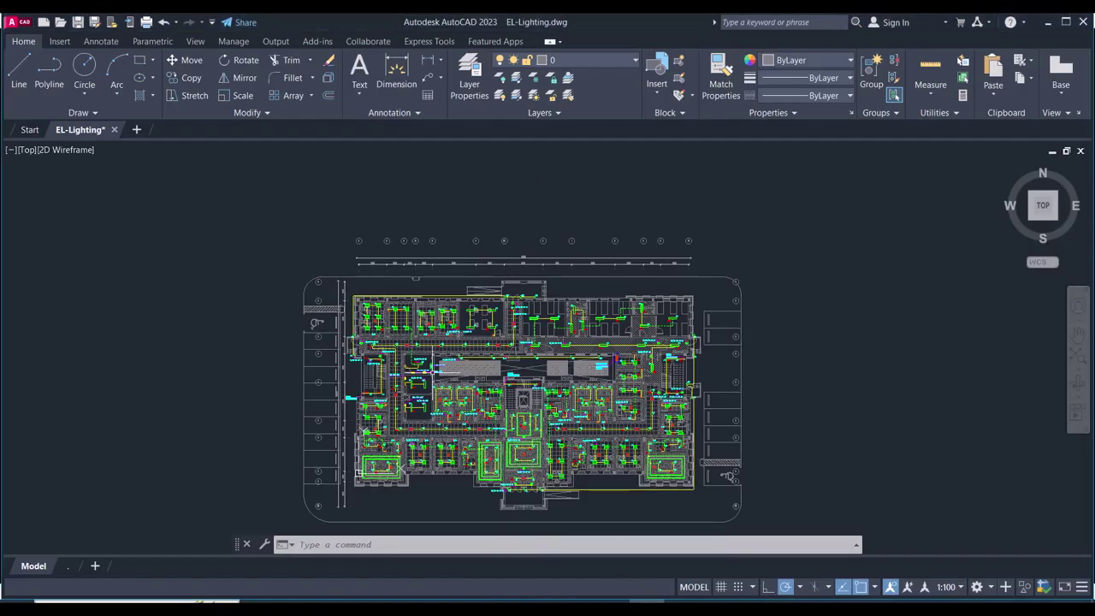
- Zoom and pan the plan to bring the upper rooms into view
scroll(396, 395, "up", 2)
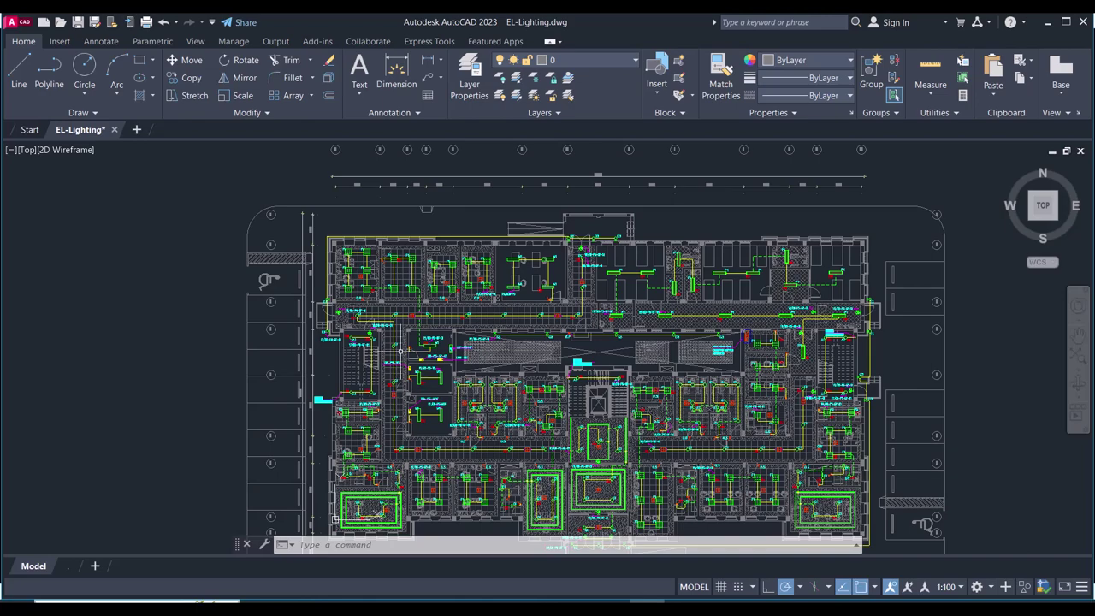
scroll(401, 352, "up", 2)
scroll(346, 219, "up", 2)
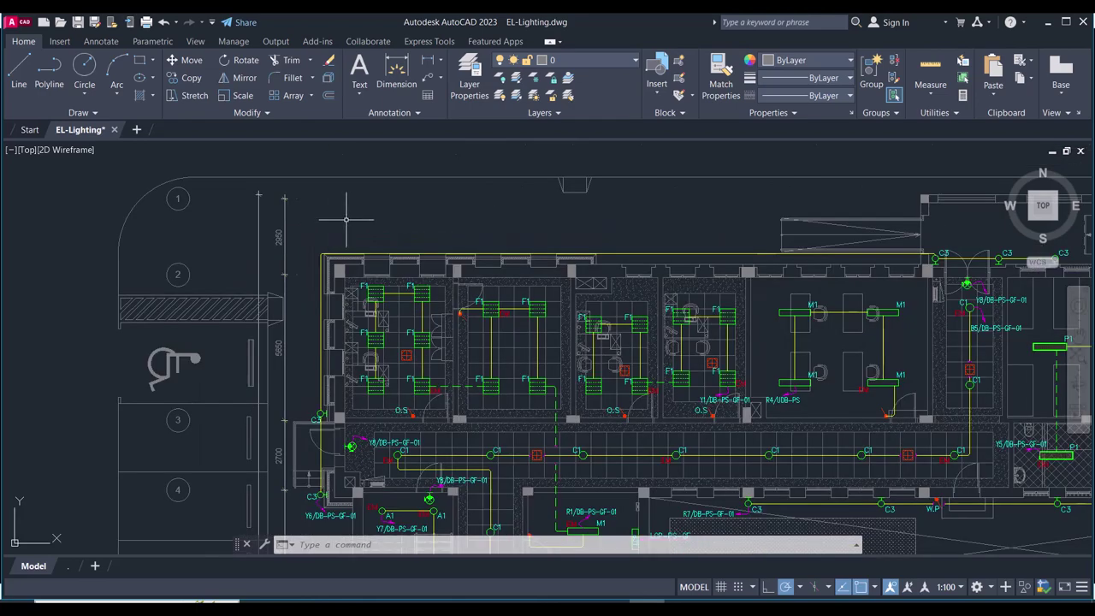
middle_click_drag(347, 219, 358, 318)
scroll(354, 314, "down", 2)
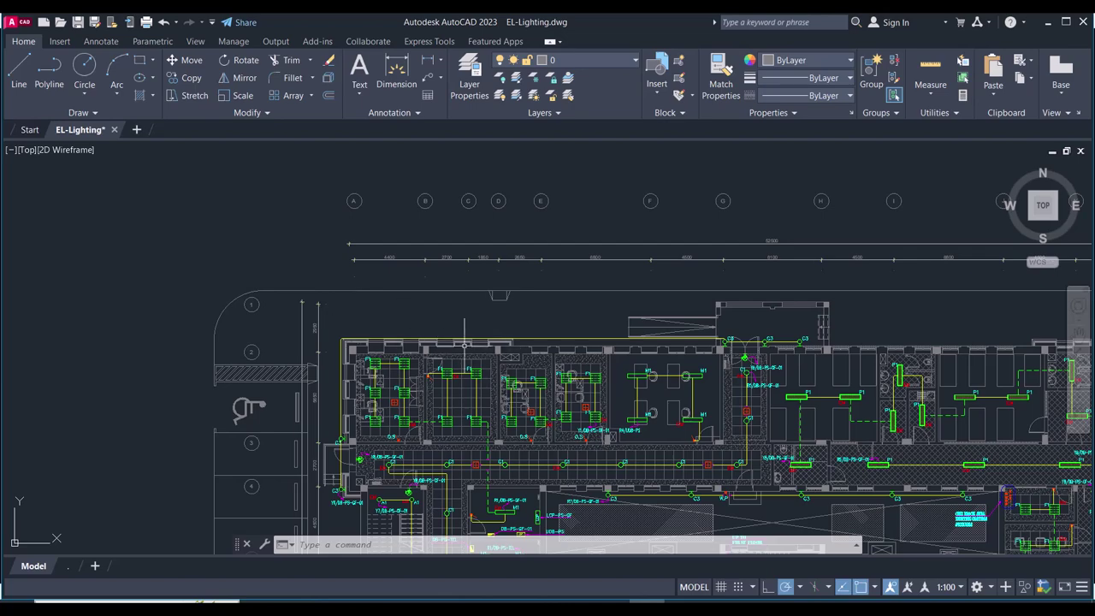
scroll(382, 311, "up", 2)
scroll(381, 311, "down", 2)
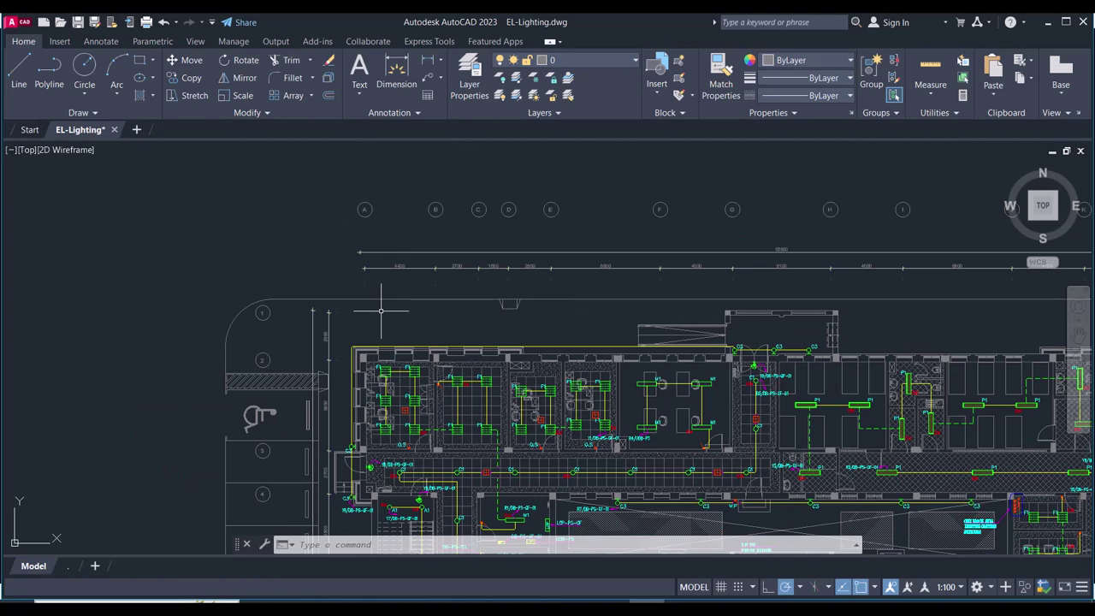
scroll(384, 304, "up", 2)
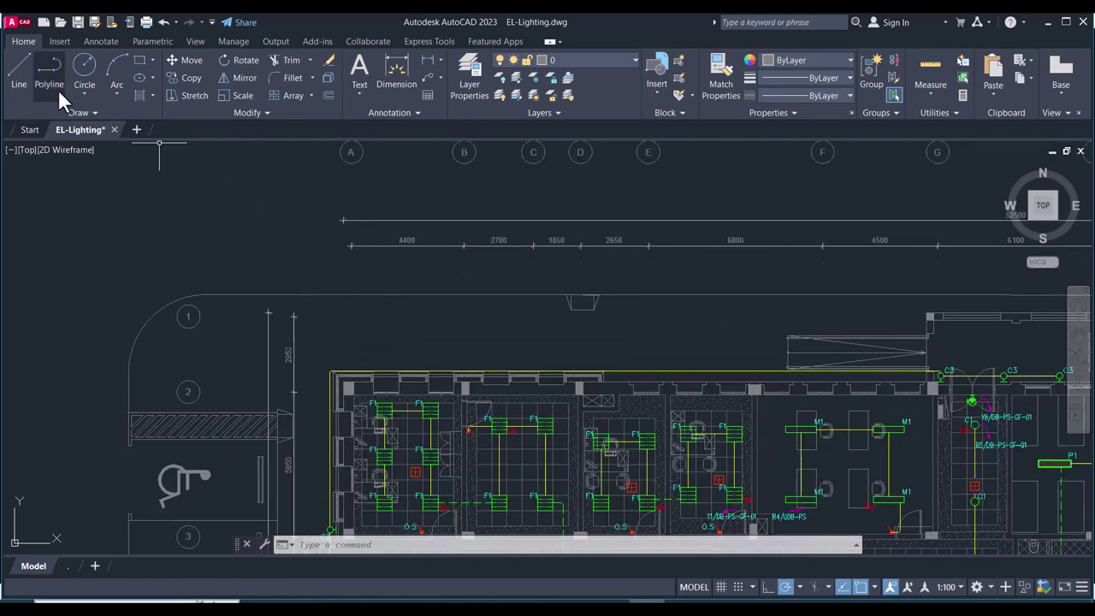
- Start reference lines at the grid 1 and grid A bubbles, cancelling both without drawing
left_click(189, 317)
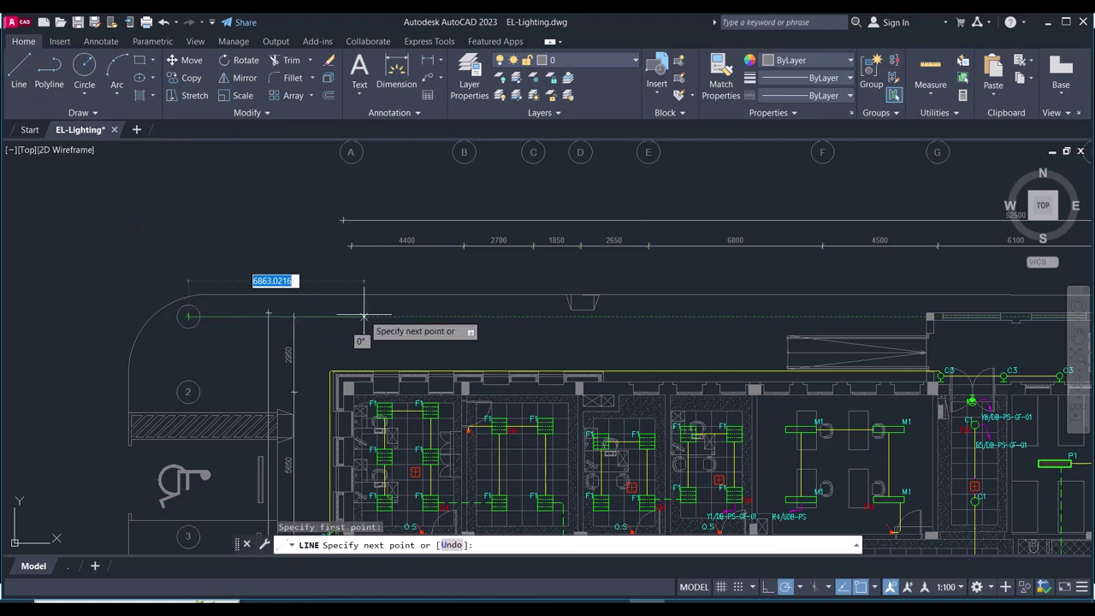
key("Escape")
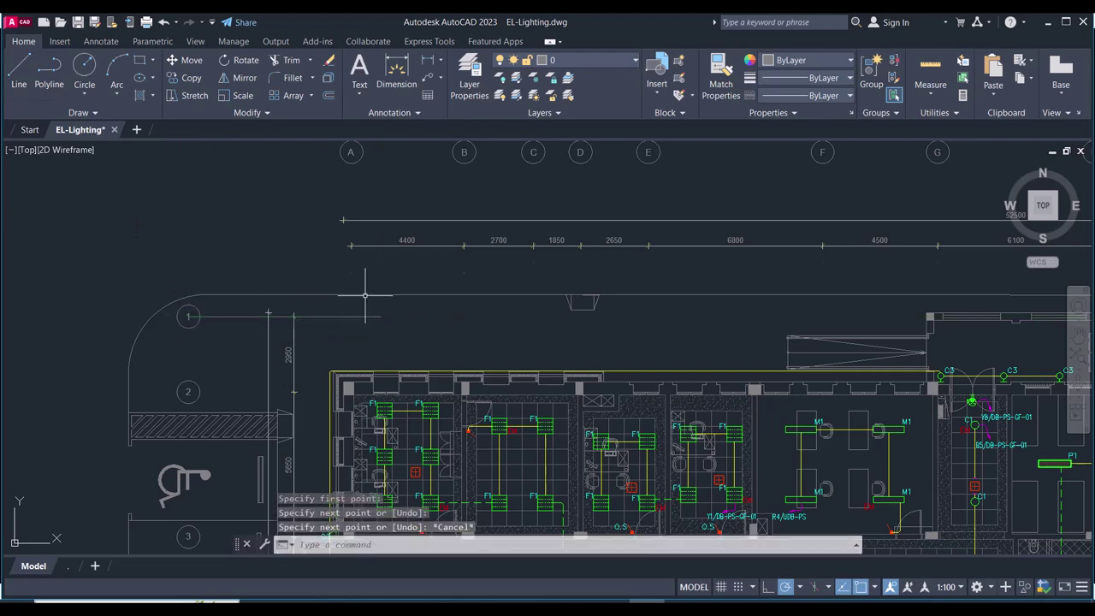
left_click(20, 75)
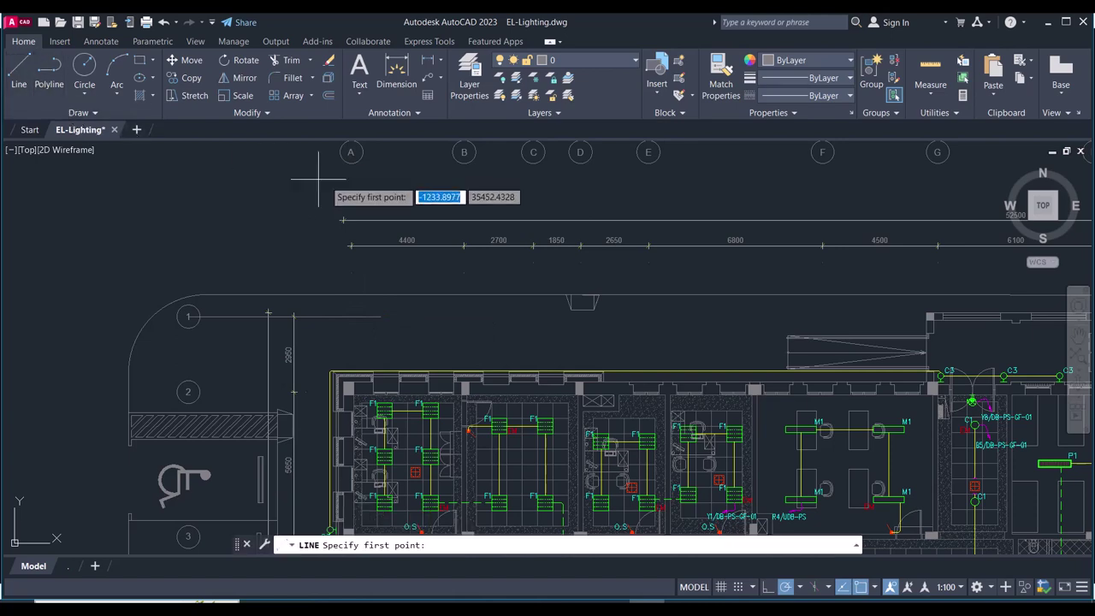
left_click(351, 152)
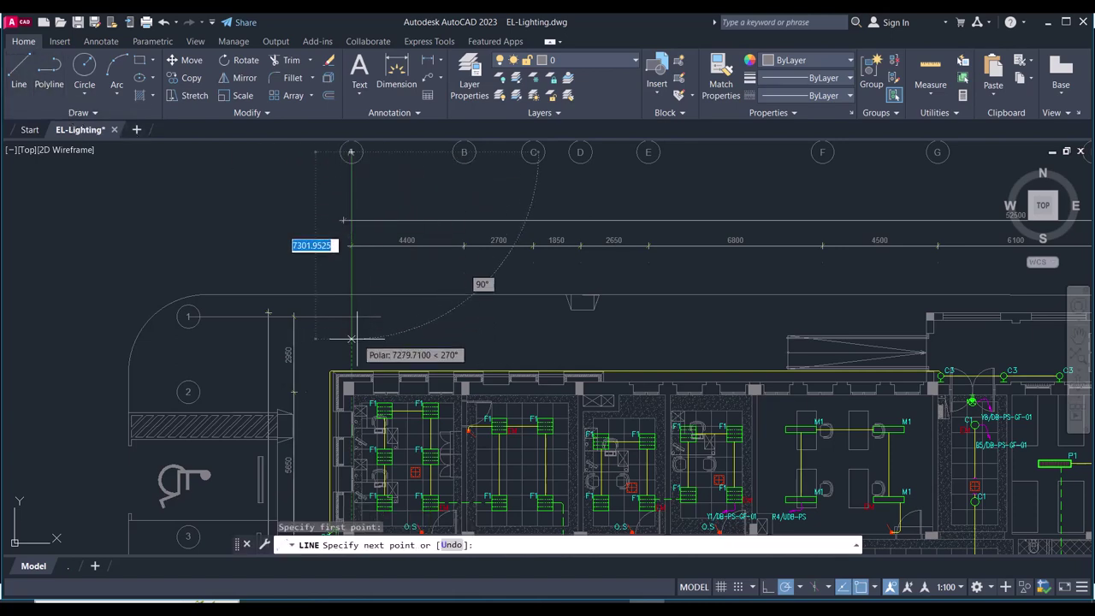
key("Escape")
key("Escape")
key("Escape")
- Select all and delete the architectural background, leaving only lighting, then save EL-Lighting.dwg
scroll(322, 258, "down", 4)
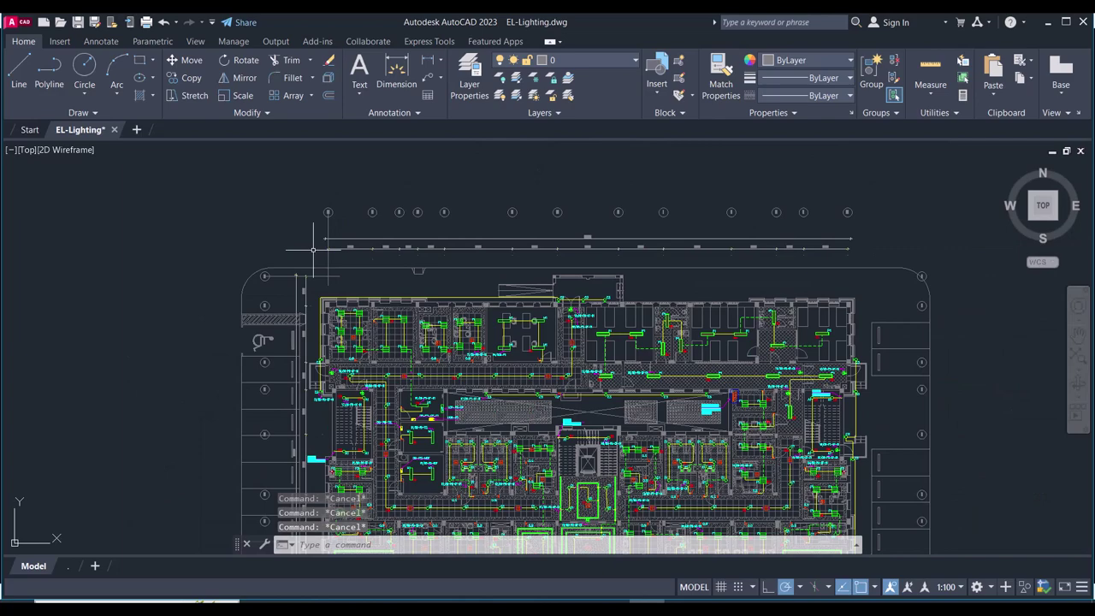
scroll(325, 263, "up", 4)
scroll(326, 263, "down", 4)
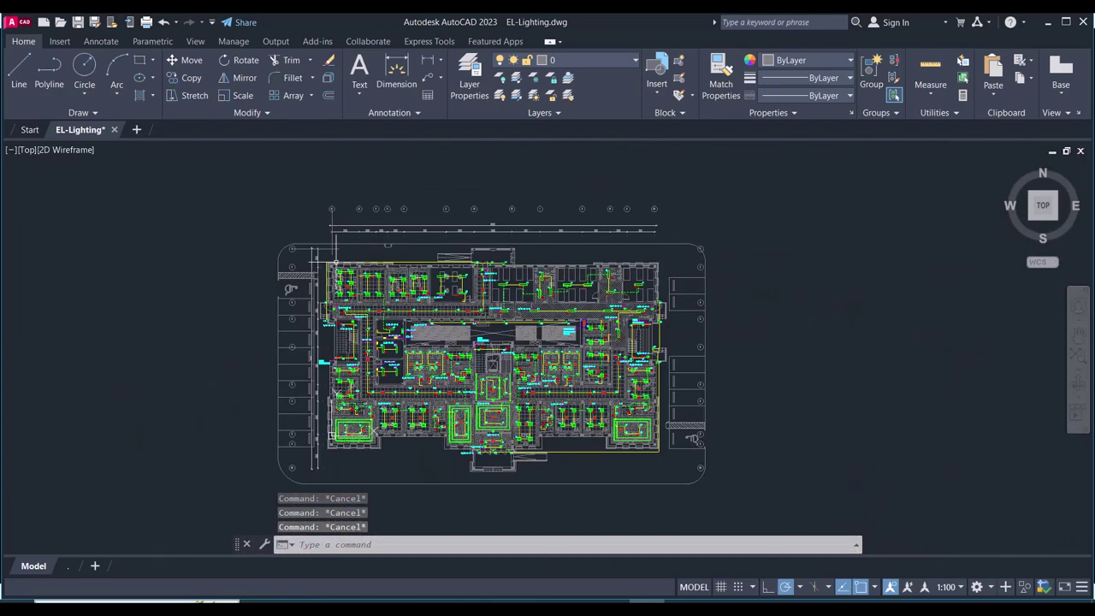
scroll(318, 272, "up", 4)
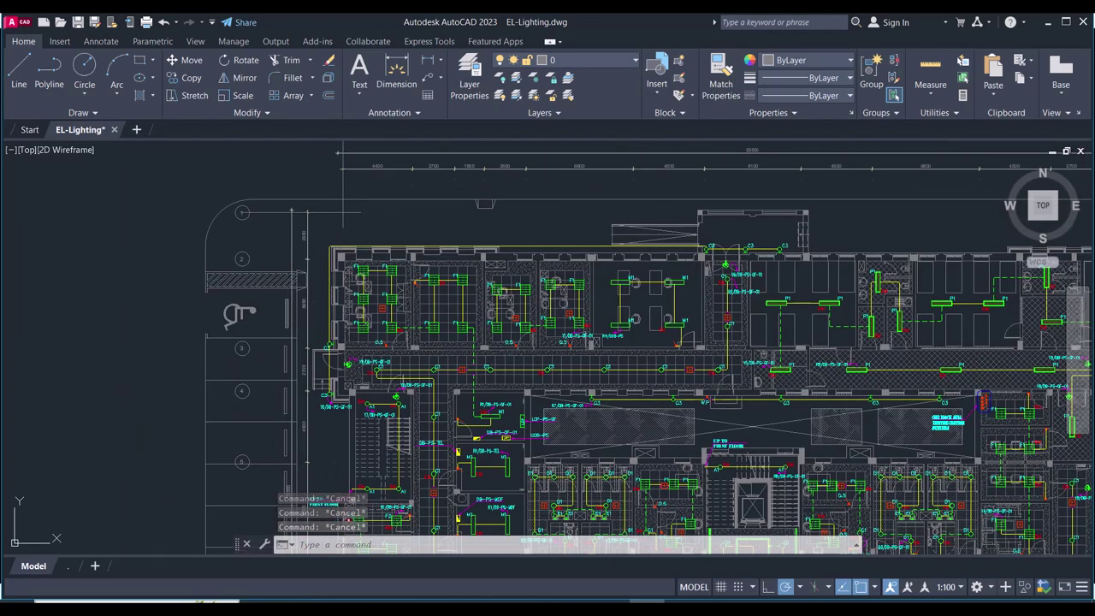
key("ctrl+a")
key("Delete")
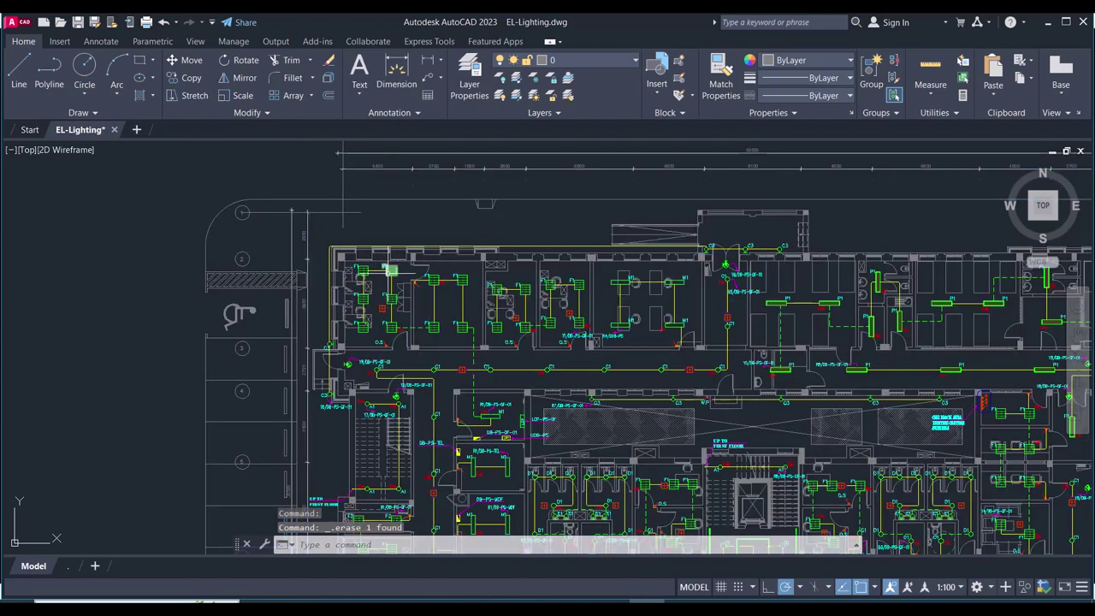
key("ctrl+a")
key("Delete")
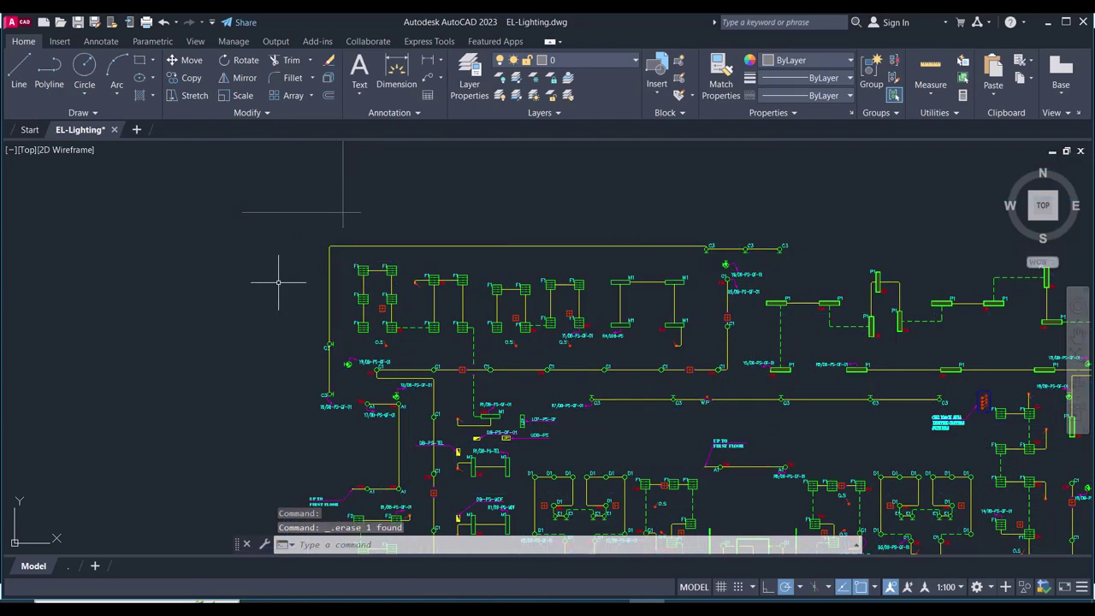
scroll(364, 253, "down", 4)
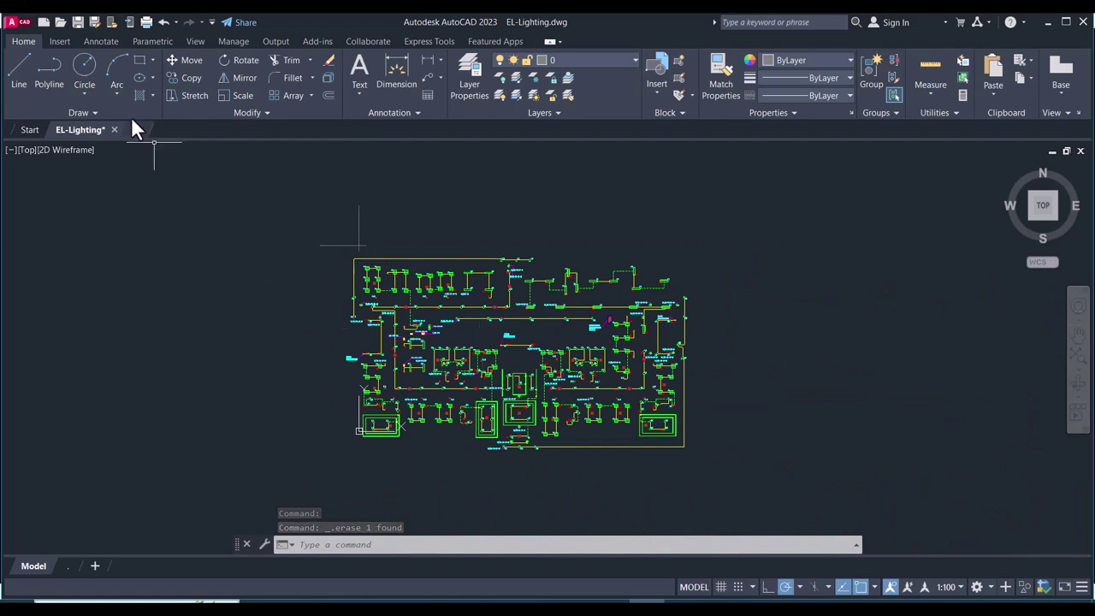
left_click(77, 22)
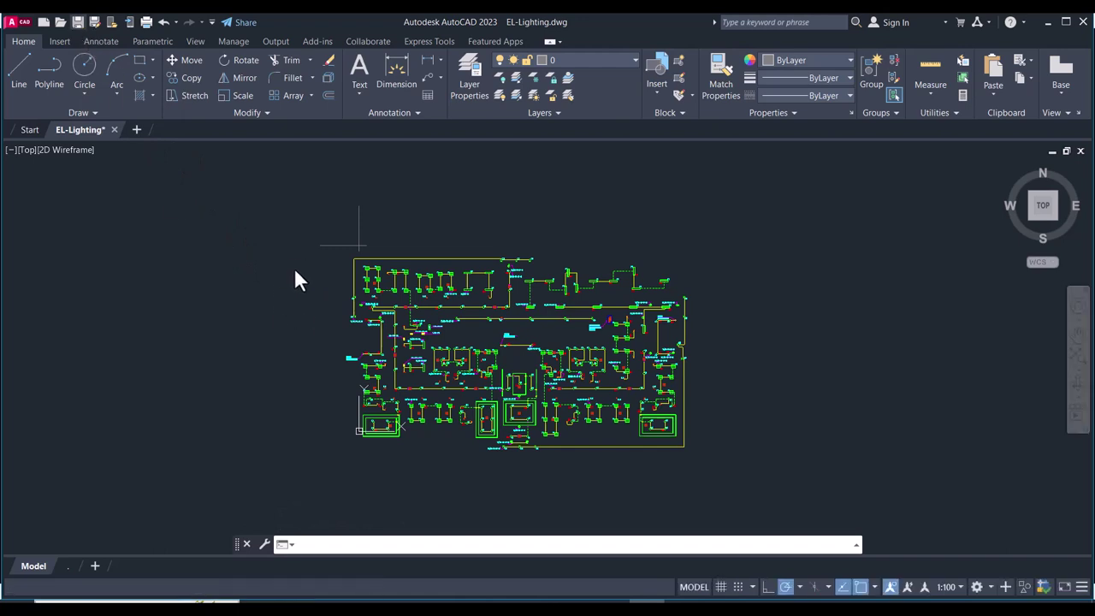
key("ctrl+s")
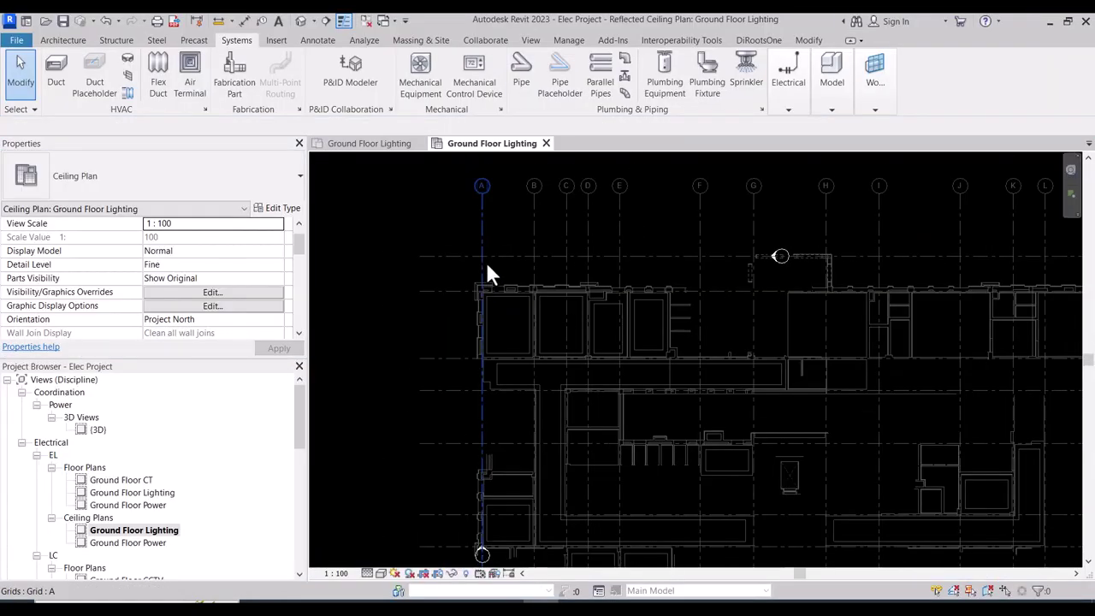
- Link EL-Lighting.dwg into the Ground Floor Lighting ceiling plan through Insert > Link CAD
scroll(439, 259, "down", 1)
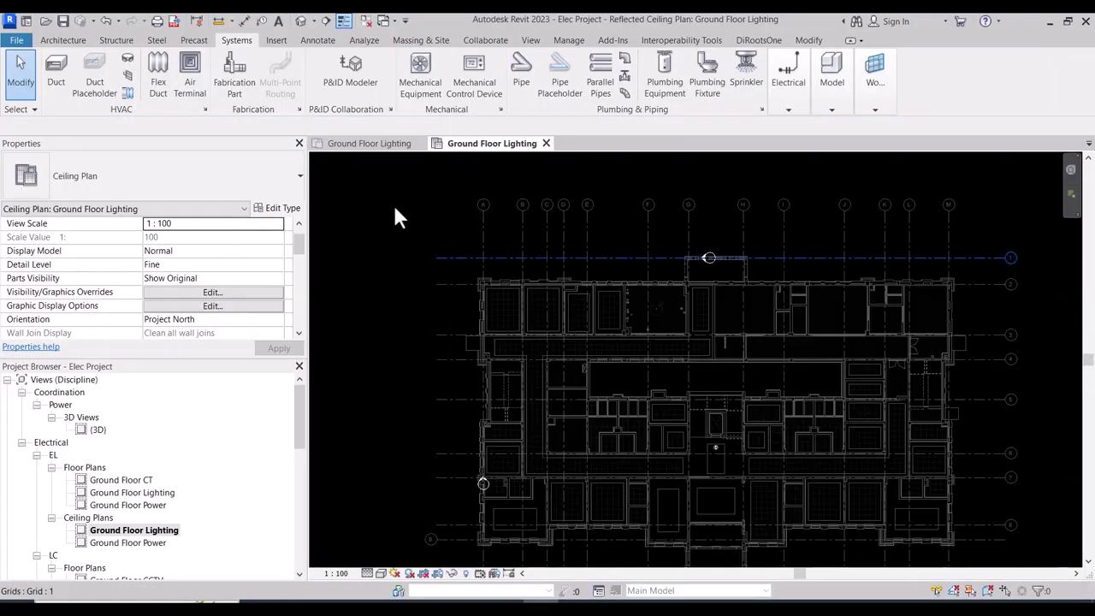
left_click(276, 40)
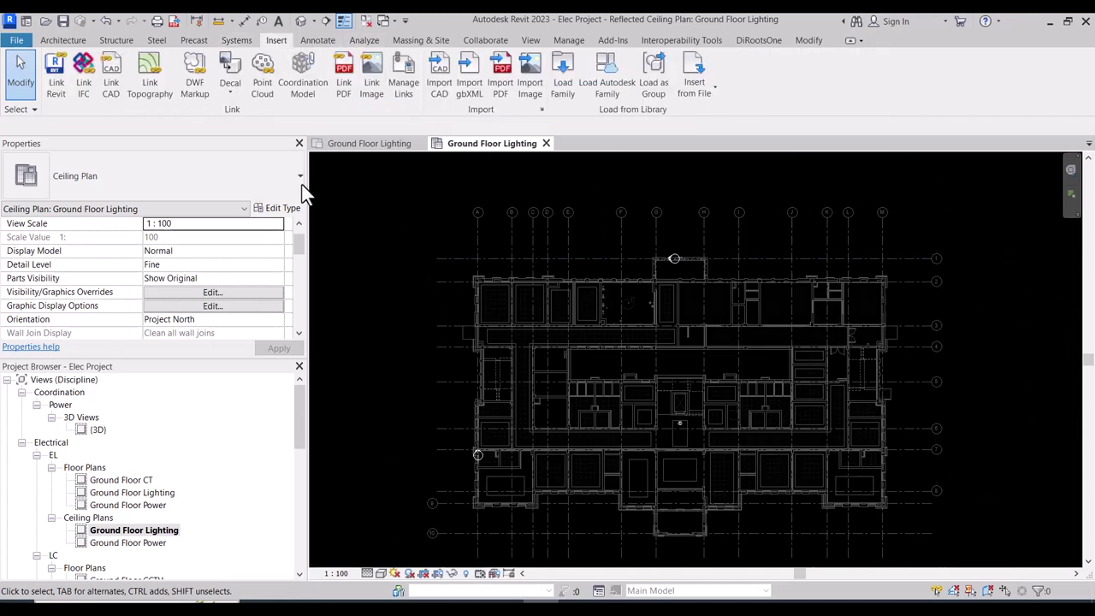
left_click(111, 89)
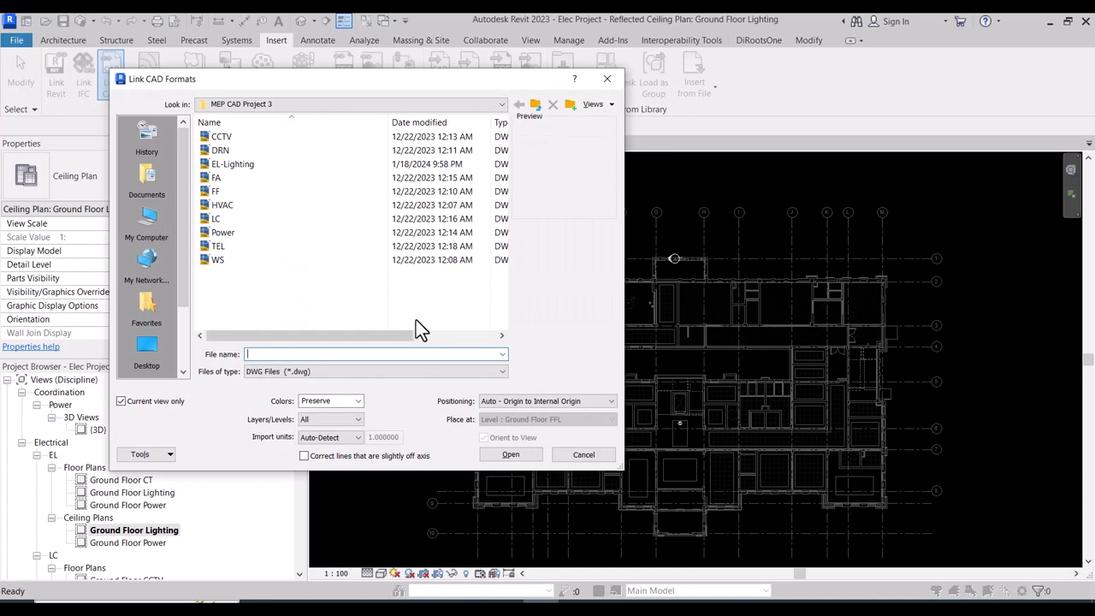
left_click(259, 163)
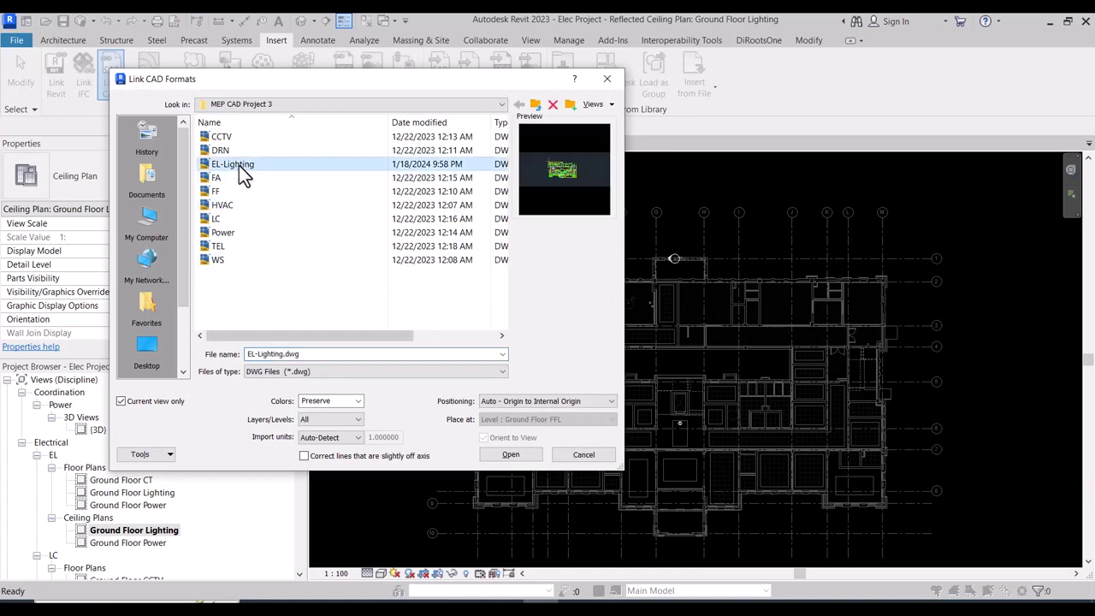
left_click(507, 456)
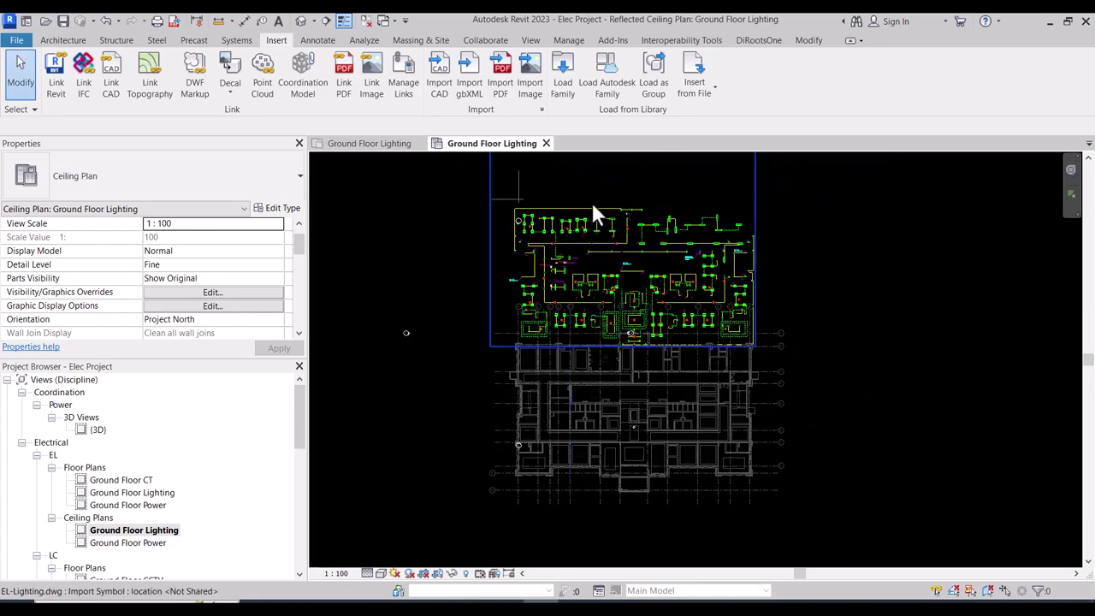
- Select the linked lighting drawing and start a Move, then cancel it, leaving the drawing in place
left_click(591, 213)
scroll(539, 185, "up", 2)
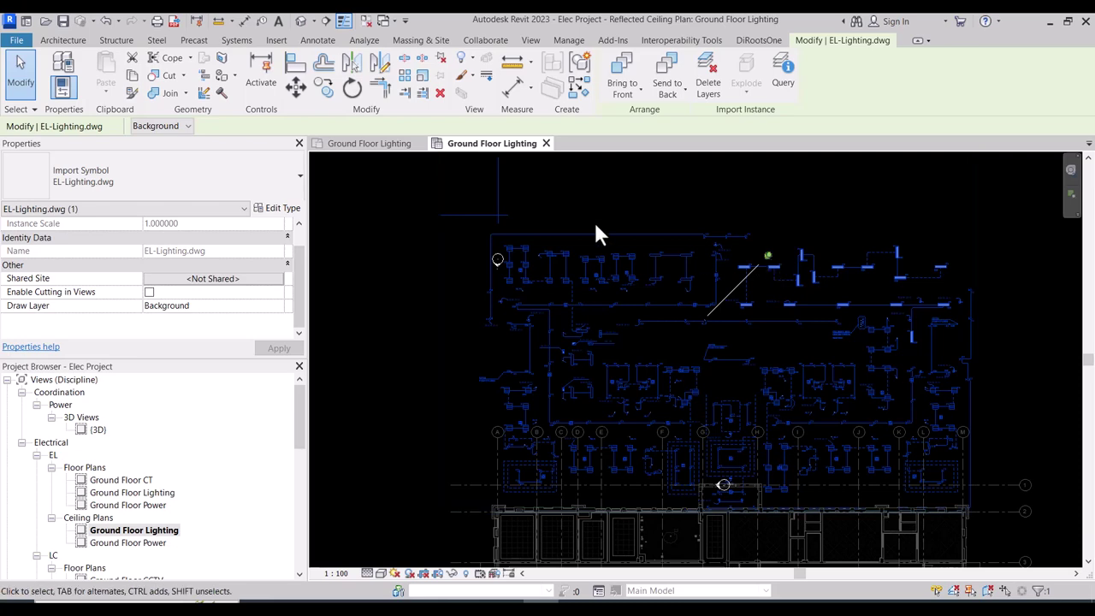
left_click(295, 86)
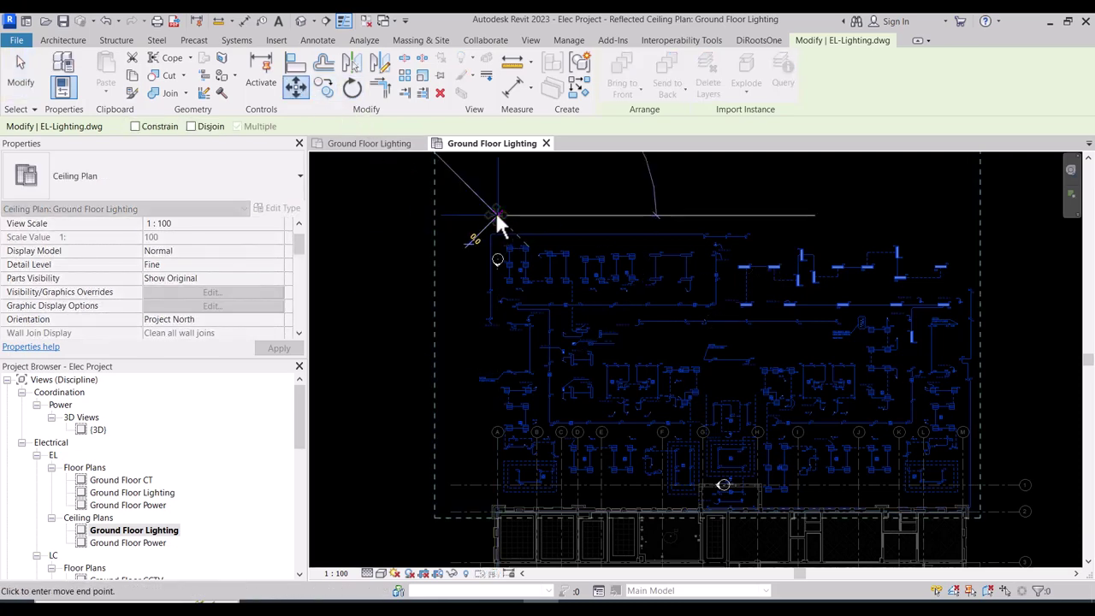
scroll(496, 218, "down", 1)
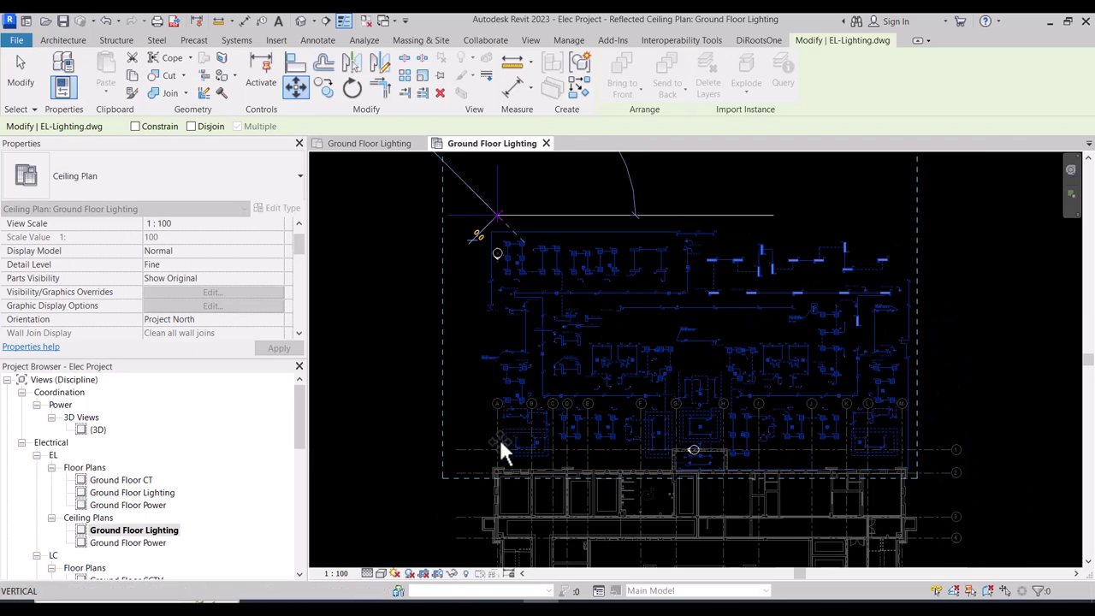
scroll(500, 438, "up", 3)
scroll(493, 382, "up", 2)
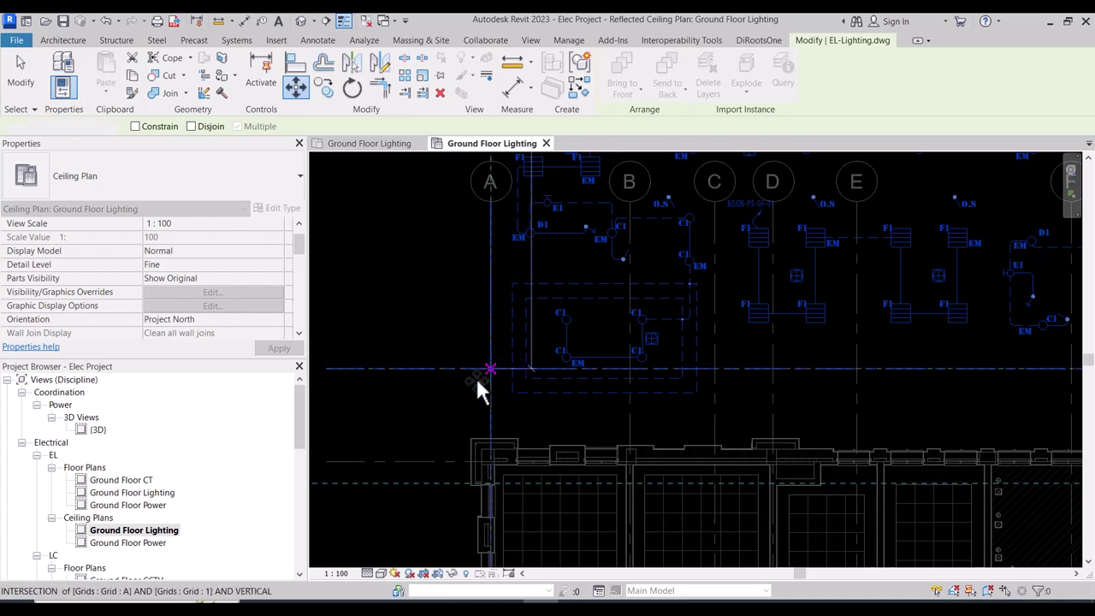
key("Escape")
- Deselect the lighting import and zoom around to inspect the overlay on the ceiling plan
scroll(448, 298, "down", 3)
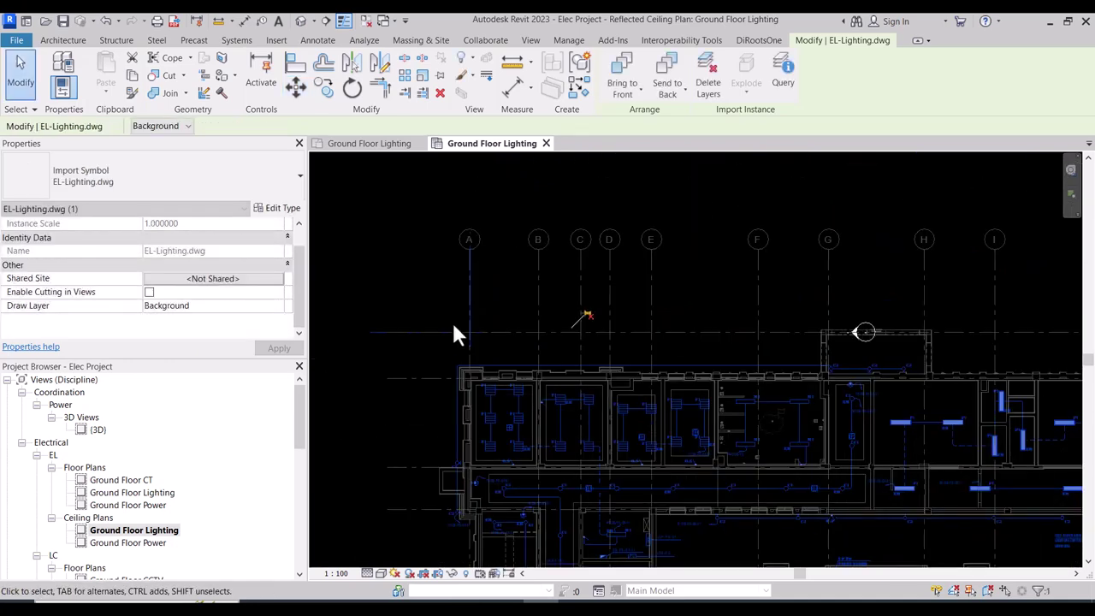
scroll(454, 324, "up", 3)
scroll(453, 334, "down", 2)
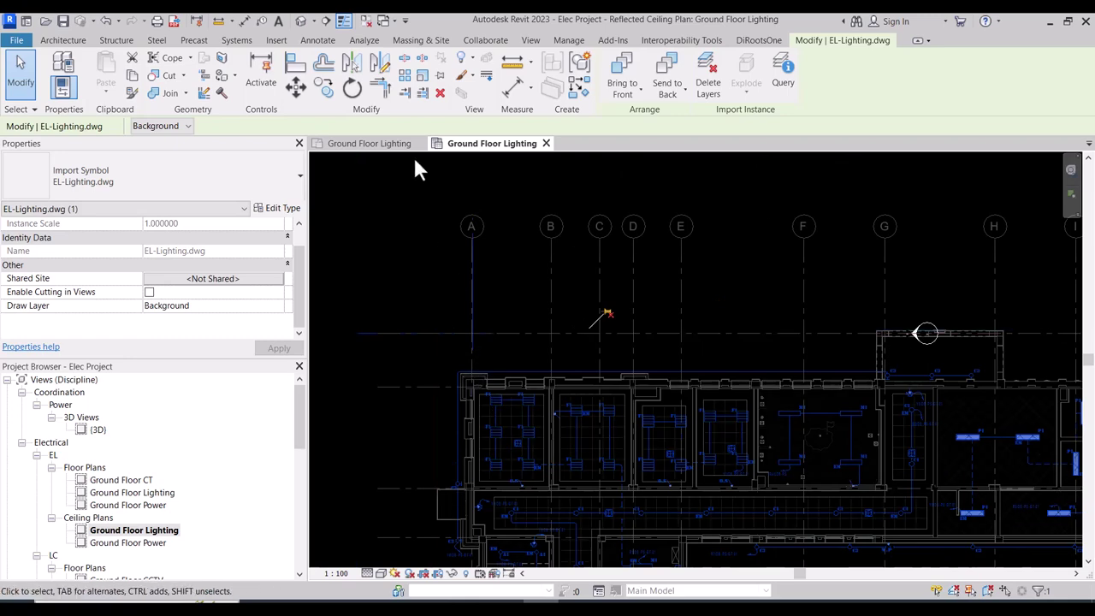
left_click(426, 256)
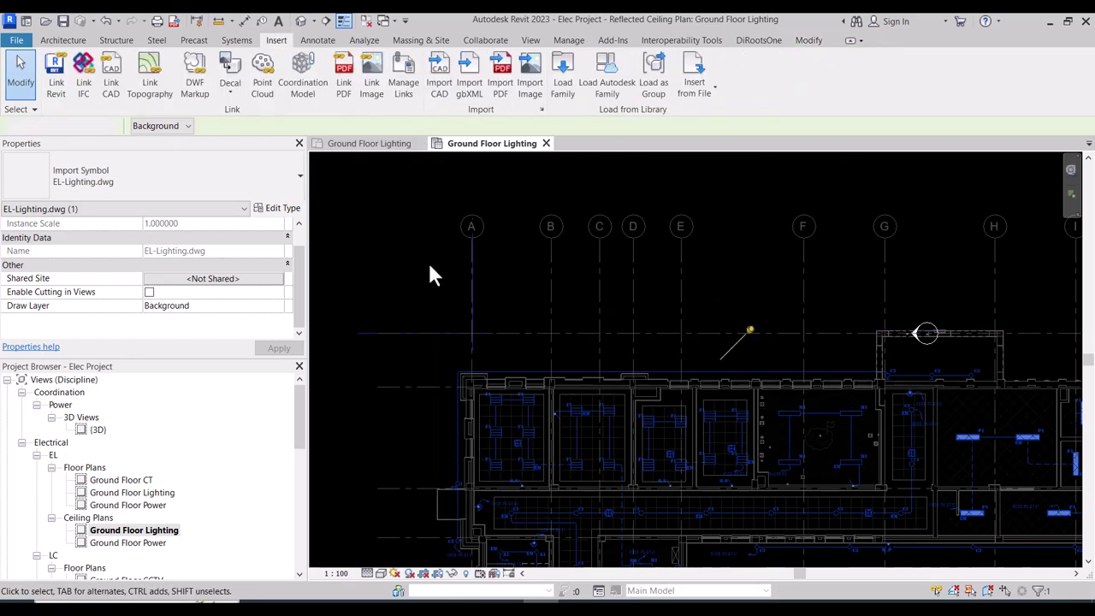
scroll(428, 261, "down", 2)
scroll(478, 361, "up", 3)
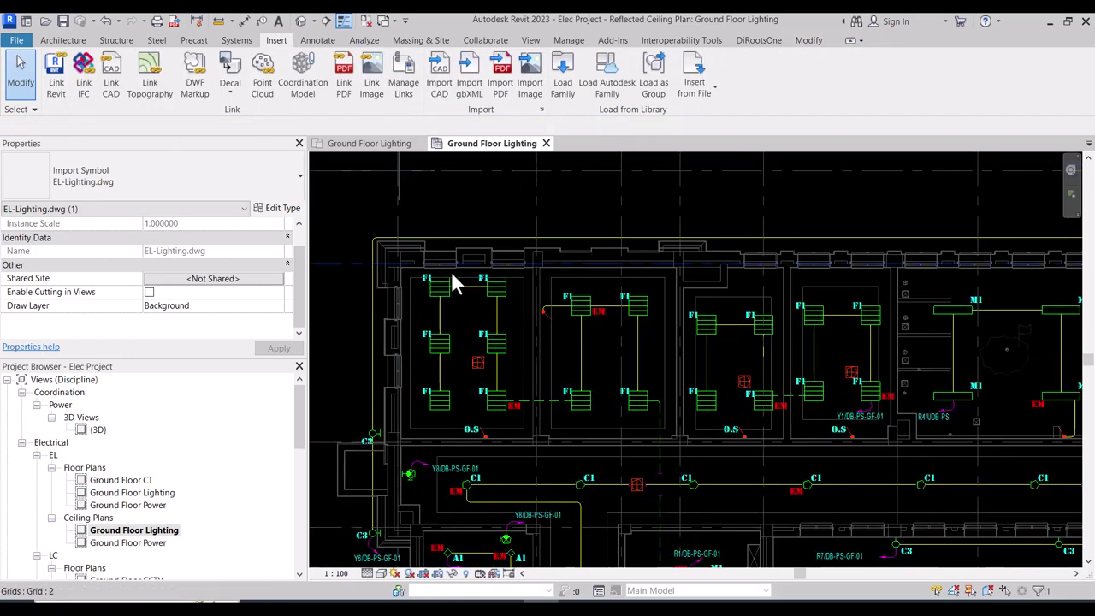
key("Escape")
scroll(546, 330, "down", 1)
scroll(445, 333, "down", 2)
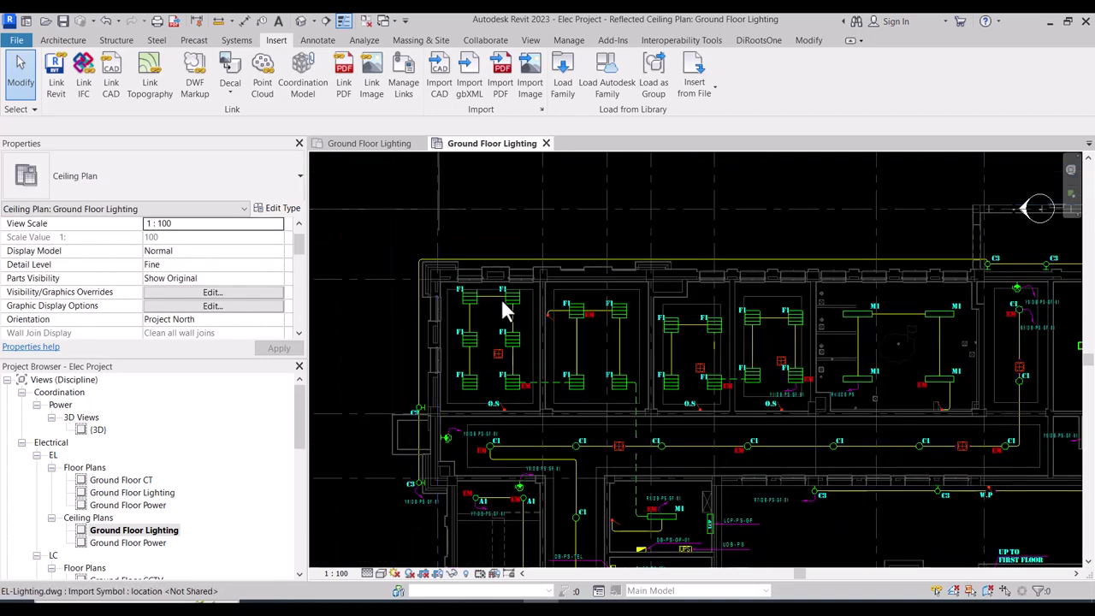
scroll(492, 299, "up", 5)
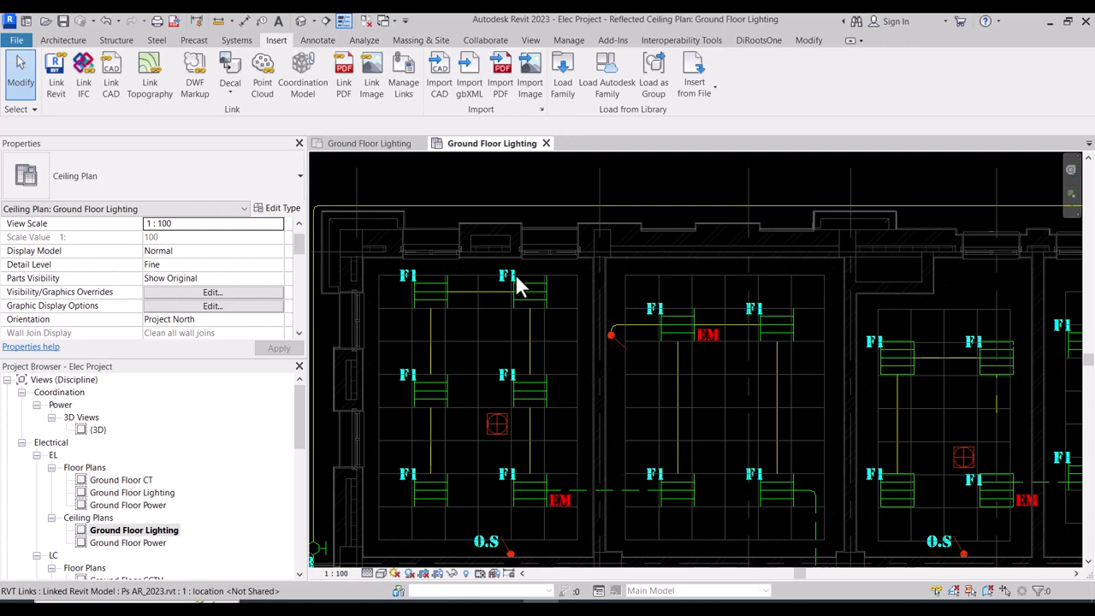
scroll(479, 318, "down", 1)
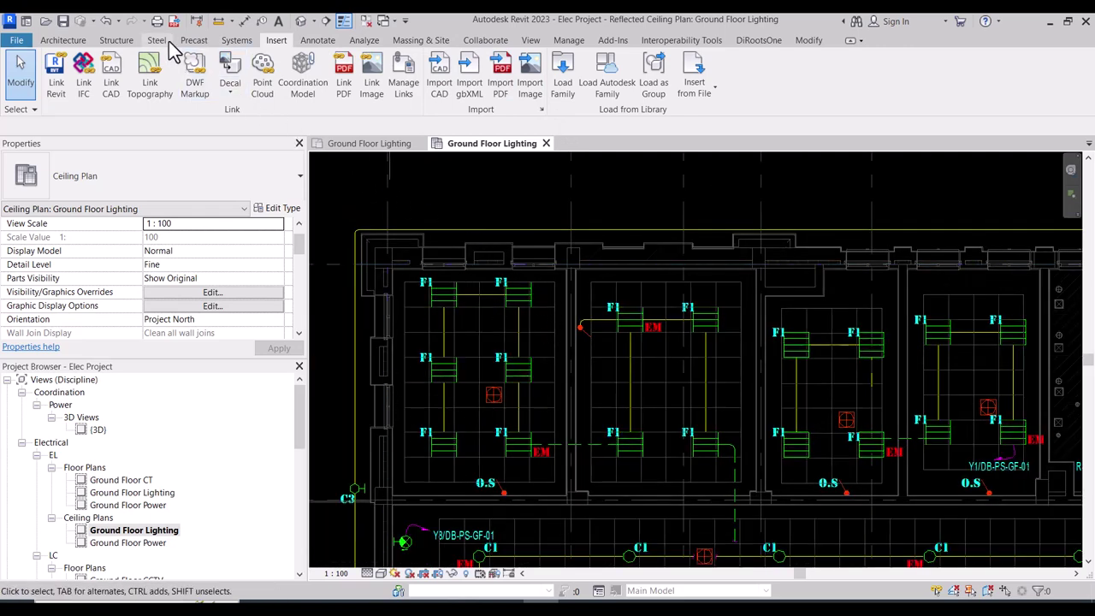
- Place one 600x600 MODULAR LIGHT F1 lighting fixture over an F1 symbol of the linked layout
left_click(237, 40)
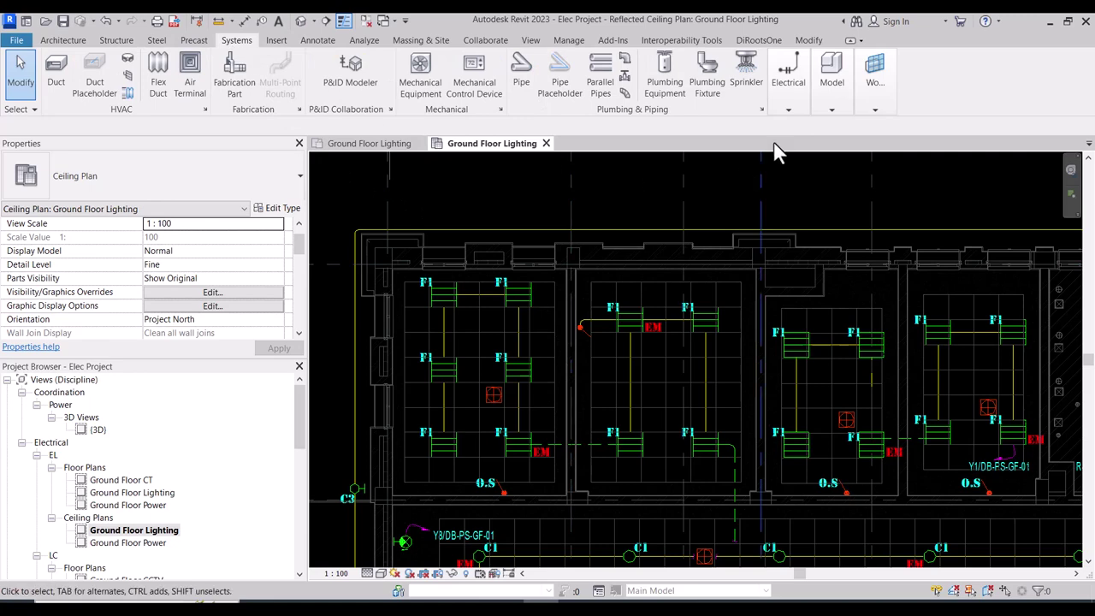
mouse_move(787, 115)
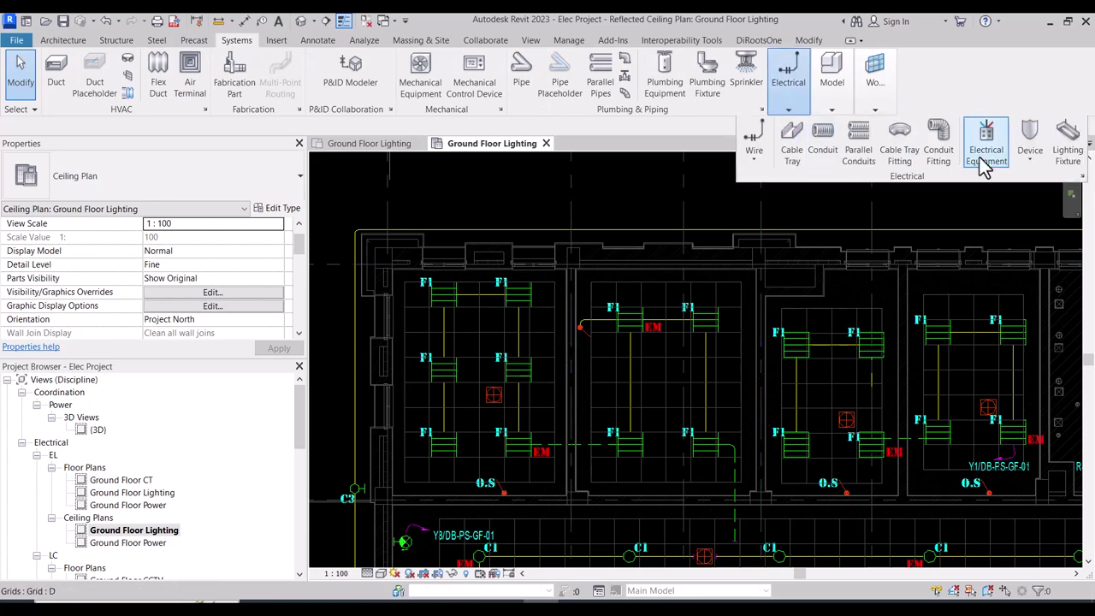
left_click(1061, 153)
left_click(240, 187)
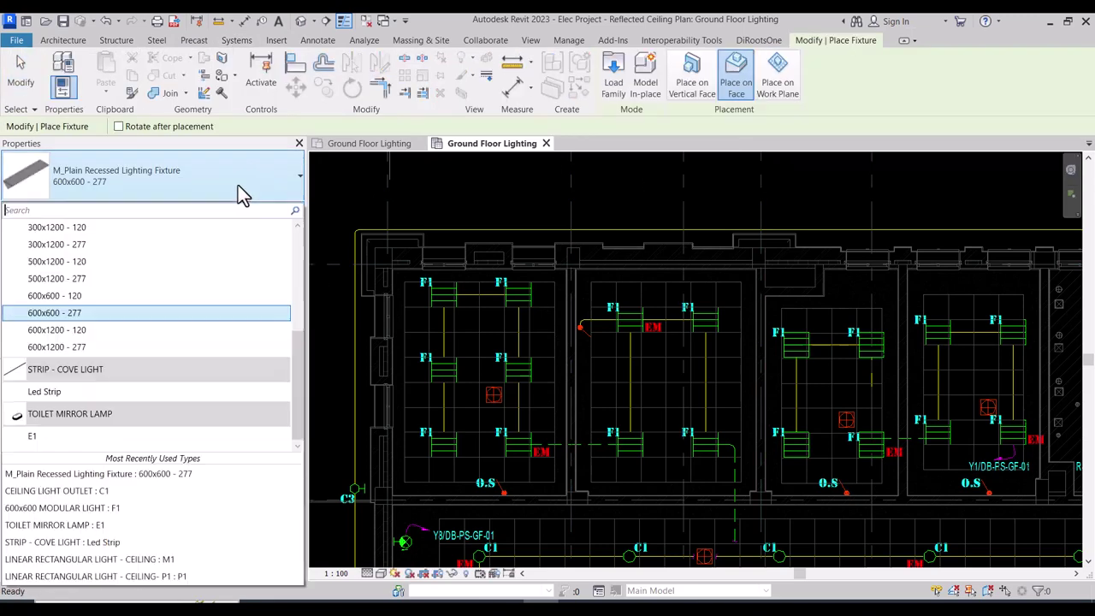
scroll(144, 342, "up", 5)
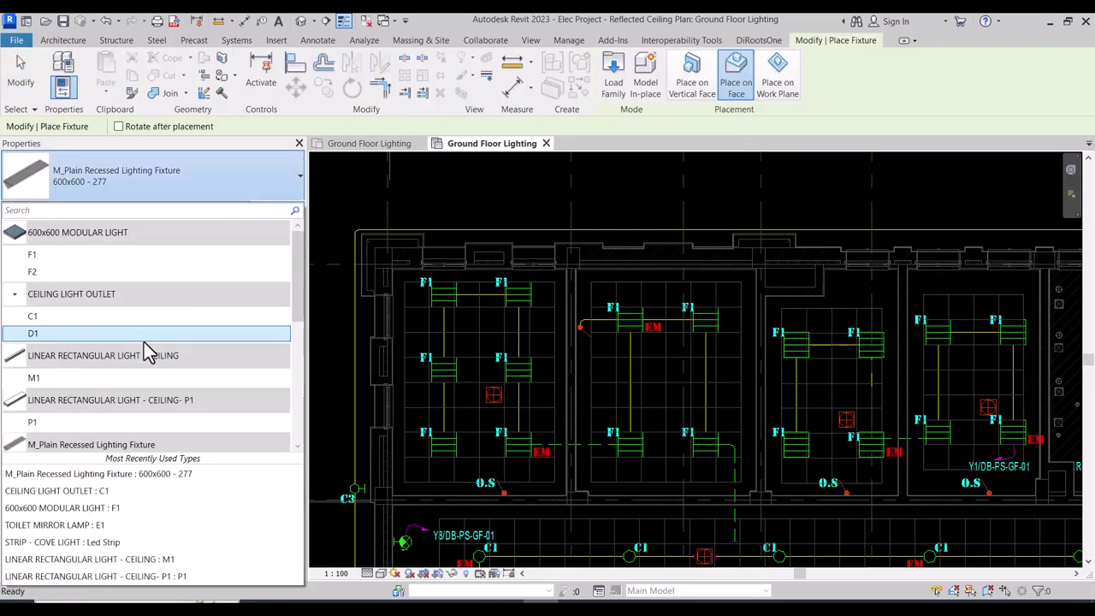
left_click(43, 255)
scroll(453, 295, "up", 3)
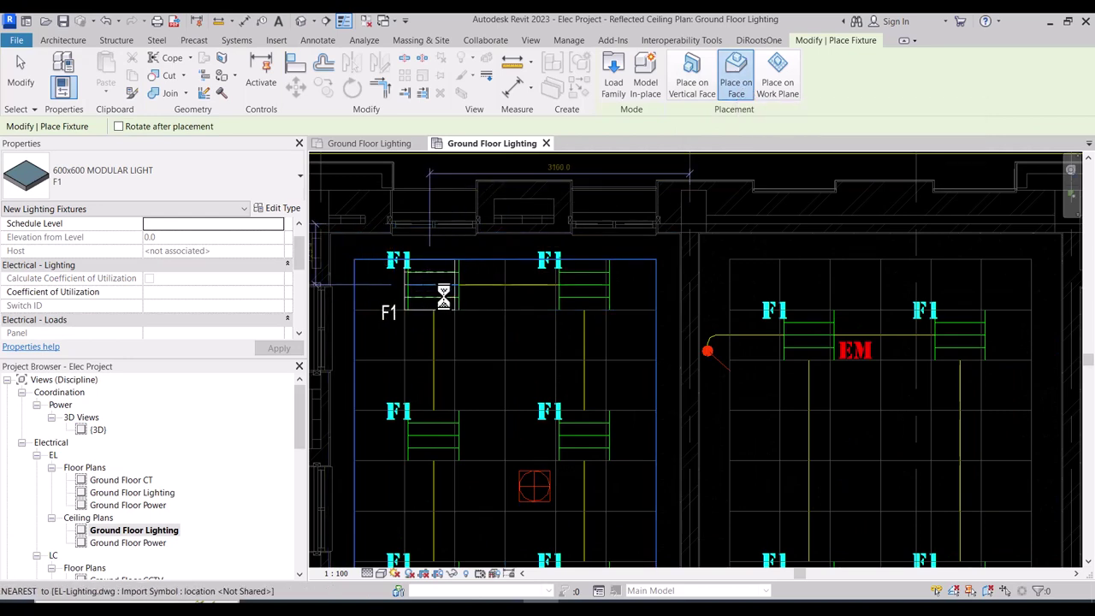
scroll(446, 297, "up", 2)
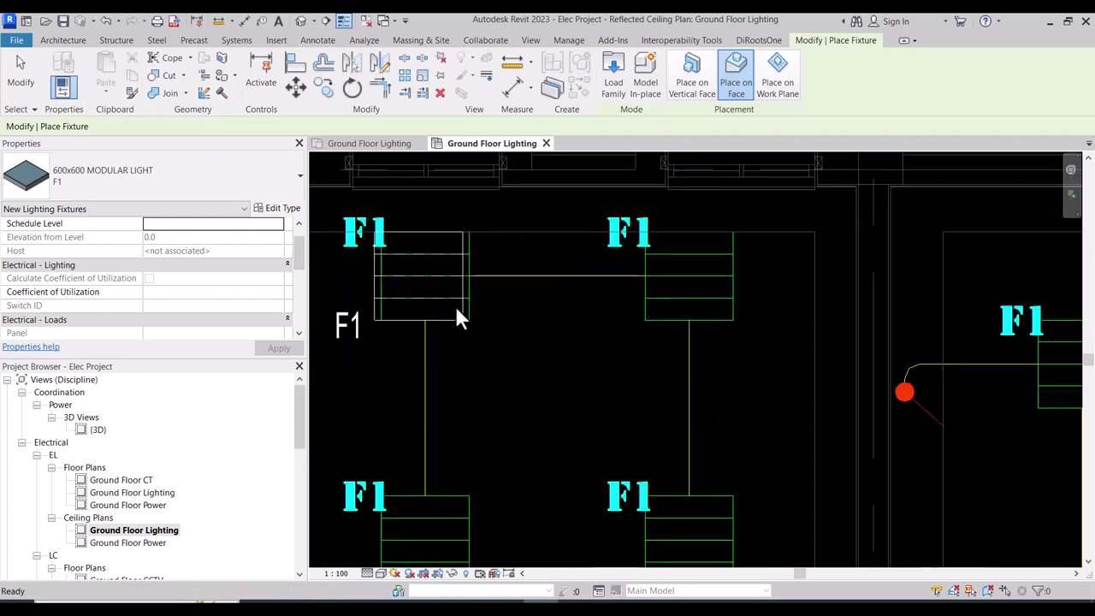
key("Escape")
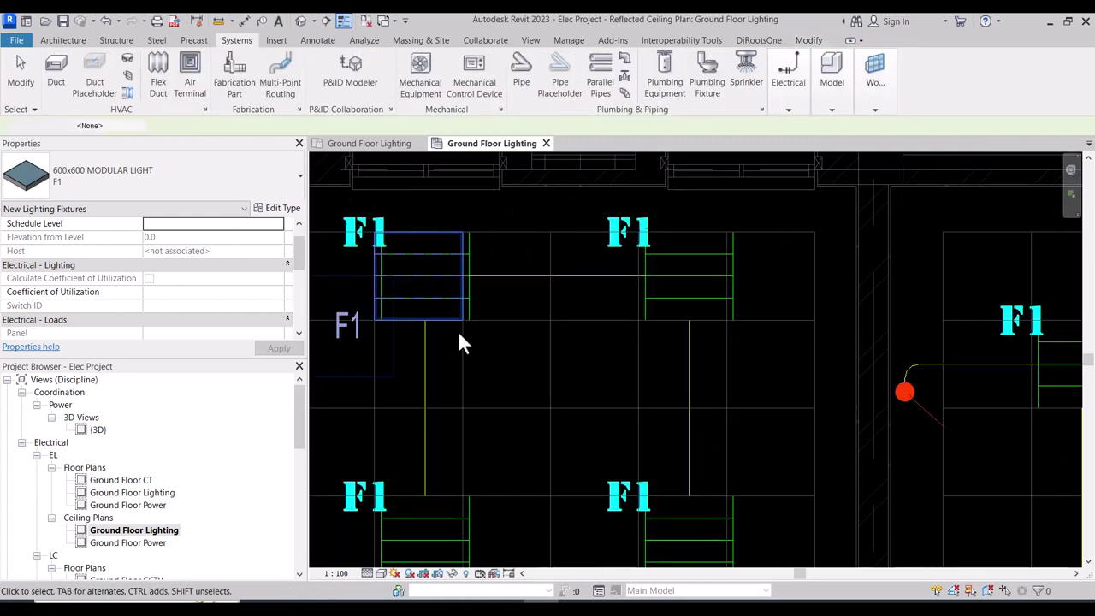
- Save the project from the reminder and align the F1 fixture's edge to the ceiling grid line
left_click(458, 329)
scroll(458, 329, "up", 2)
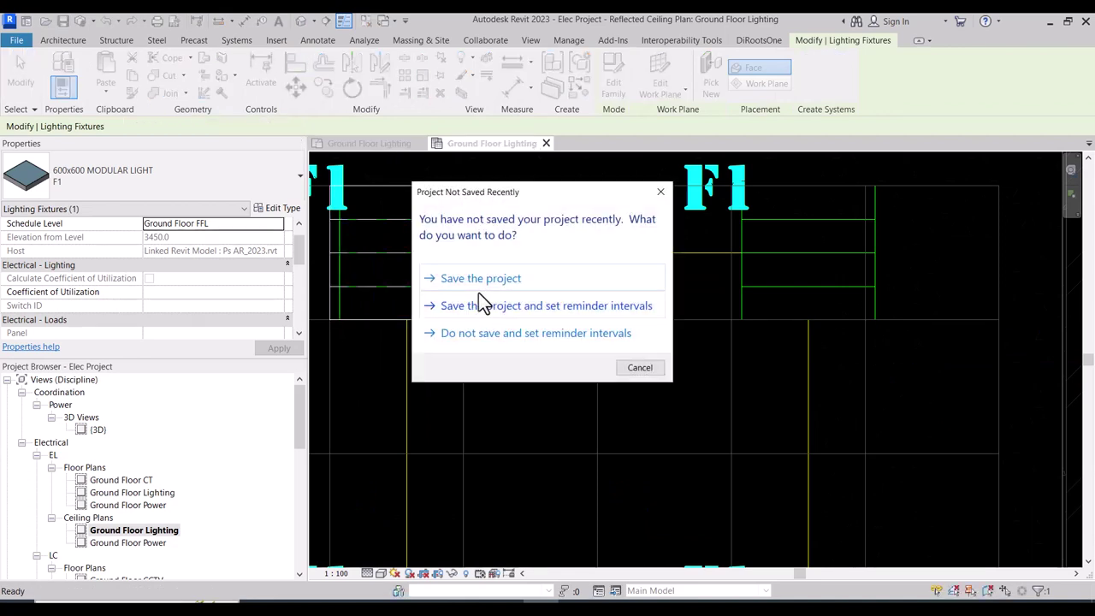
left_click(478, 295)
key("a")
key("l")
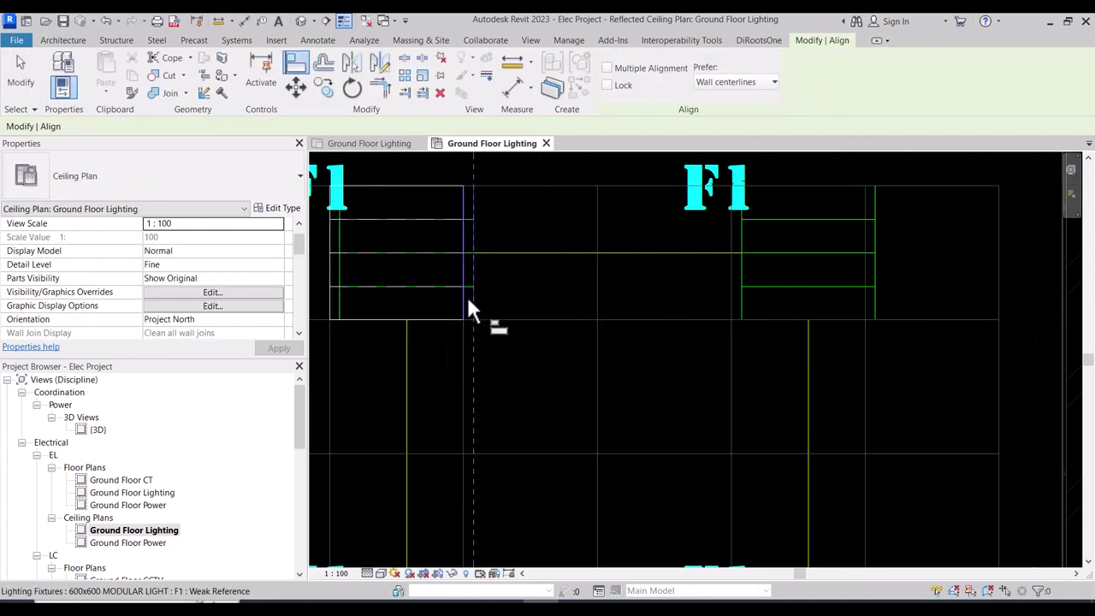
left_click(474, 296)
left_click(488, 298)
scroll(500, 294, "down", 2)
key("Escape")
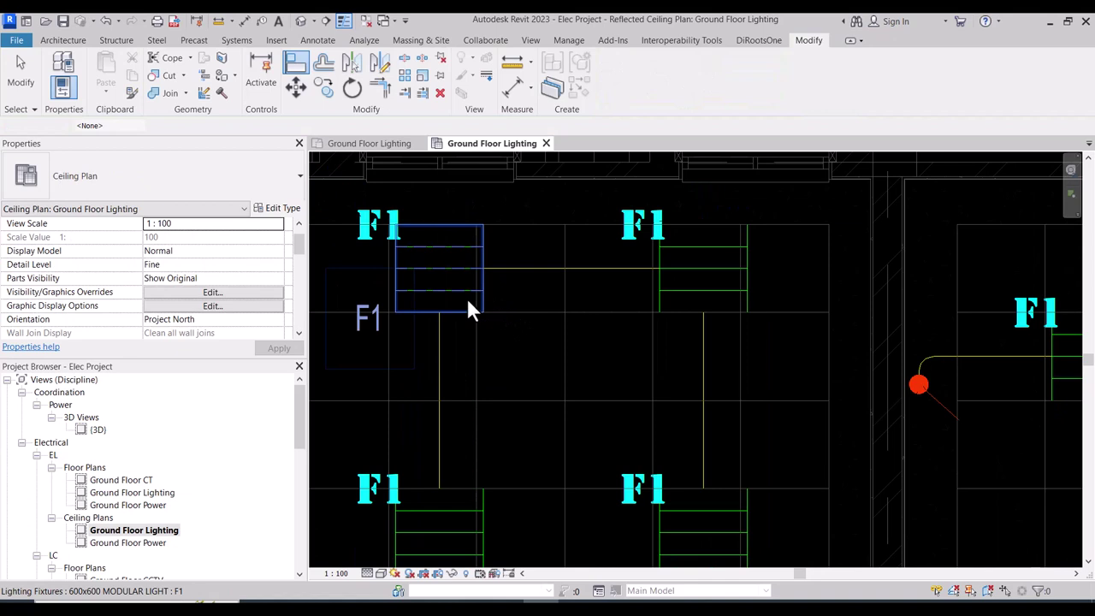
- Copy the aligned F1 fixture 1800 to the right
left_click(466, 295)
left_click(323, 89)
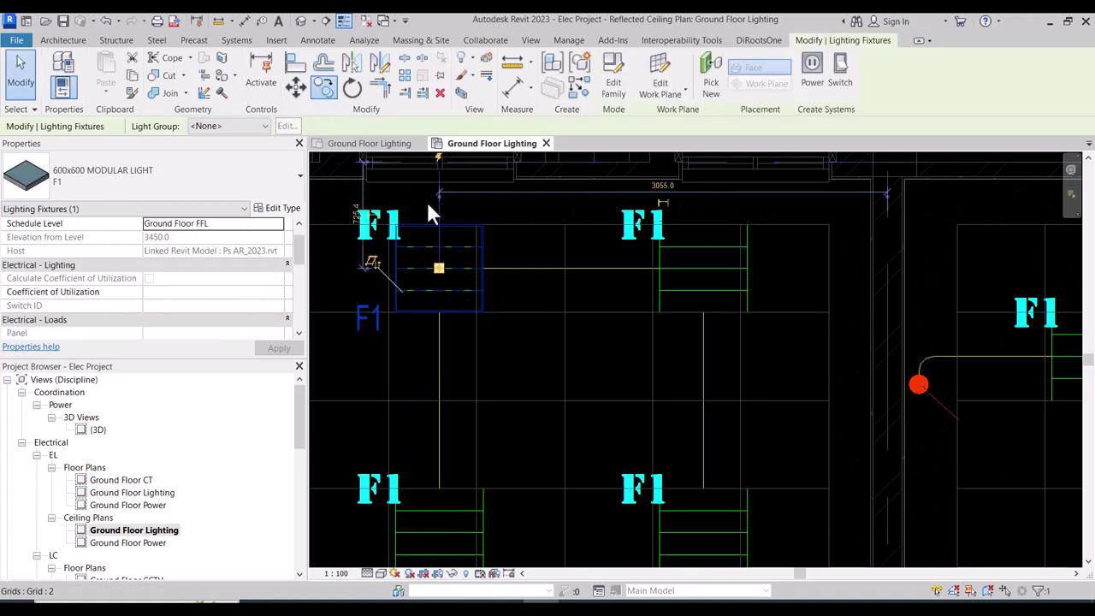
left_click(483, 310)
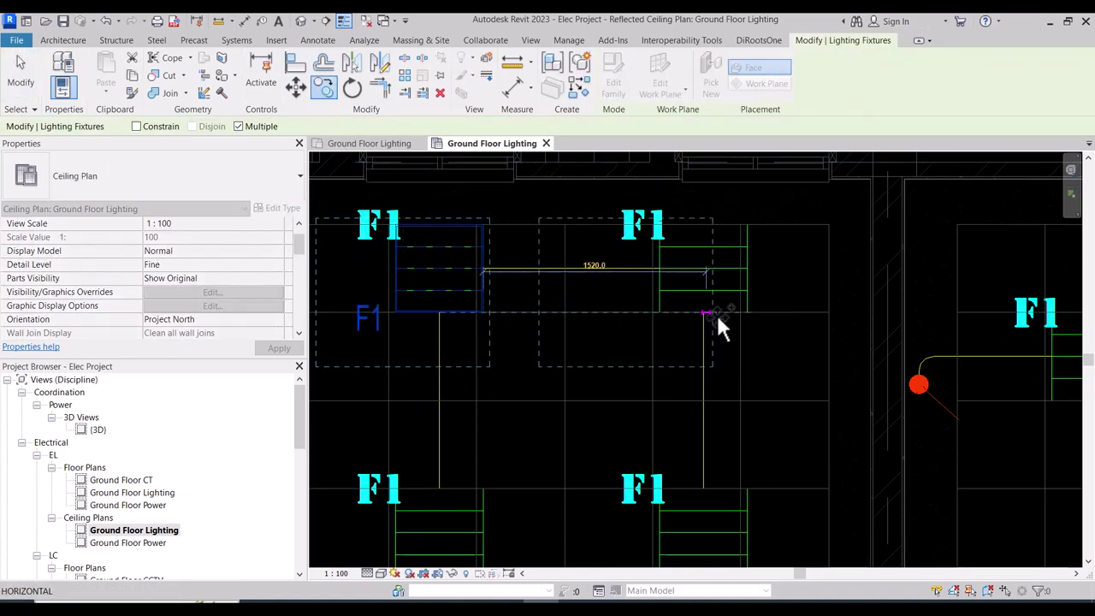
left_click(747, 312)
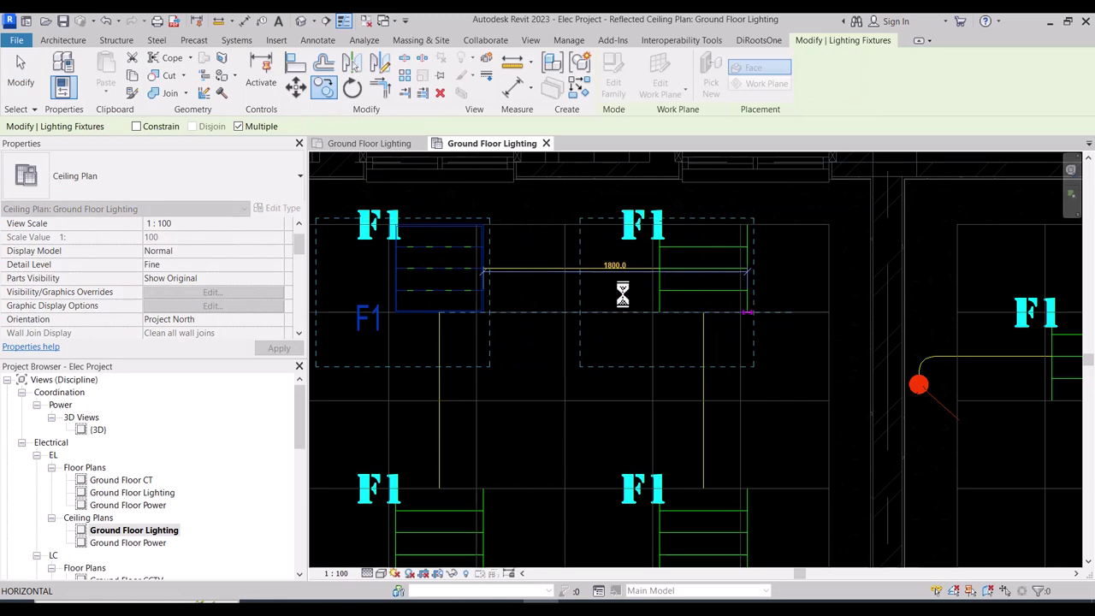
- Finish the copy and clear the selection, then start and cancel an Align command
key("Escape")
key("Escape")
scroll(611, 296, "down", 4)
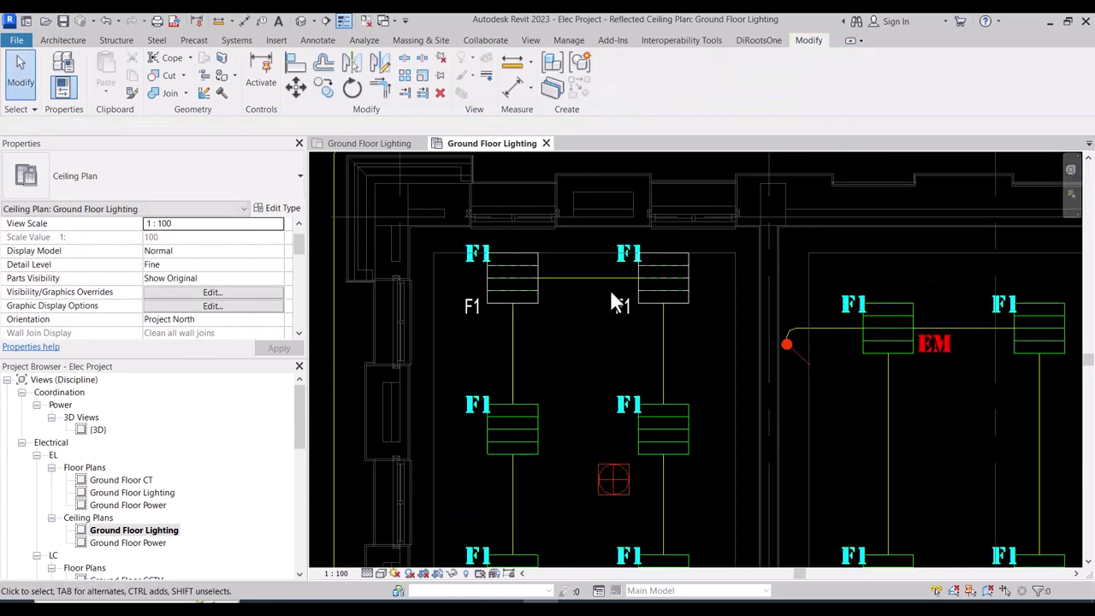
scroll(535, 385, "up", 6)
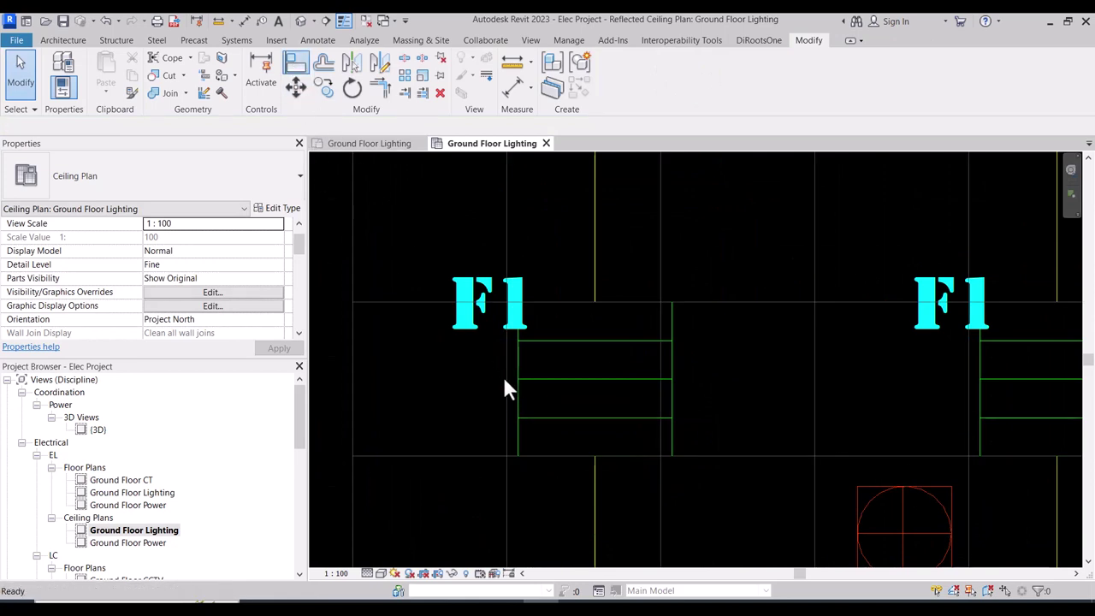
key("a")
key("l")
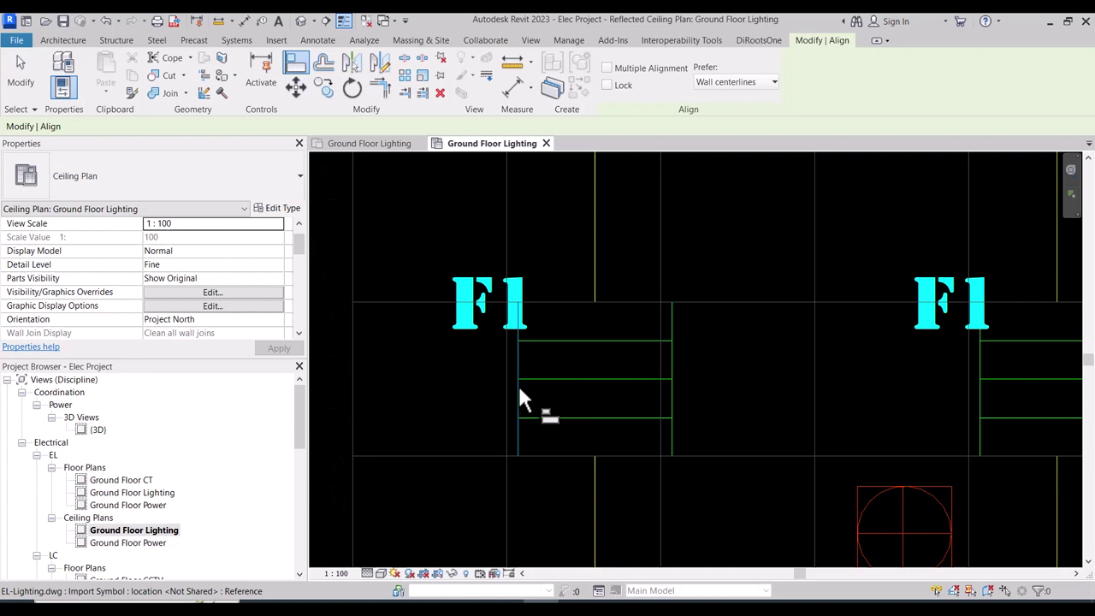
key("Escape")
key("Escape")
- Attempt to move EL-Lighting.dwg to the ceiling grid, dismissing the pinned-element error
left_click(521, 382)
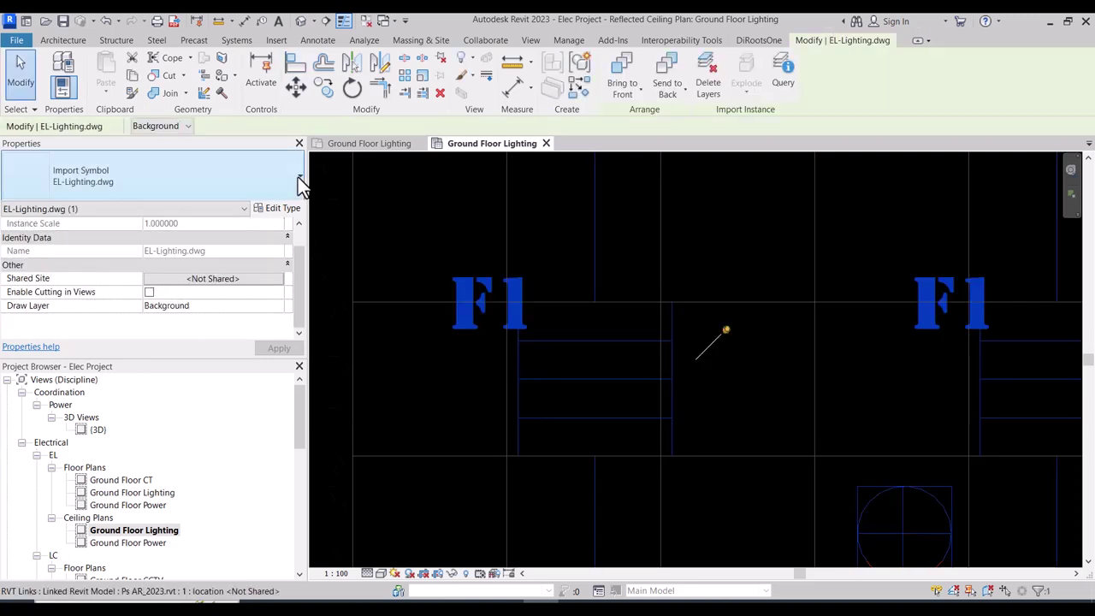
left_click(296, 86)
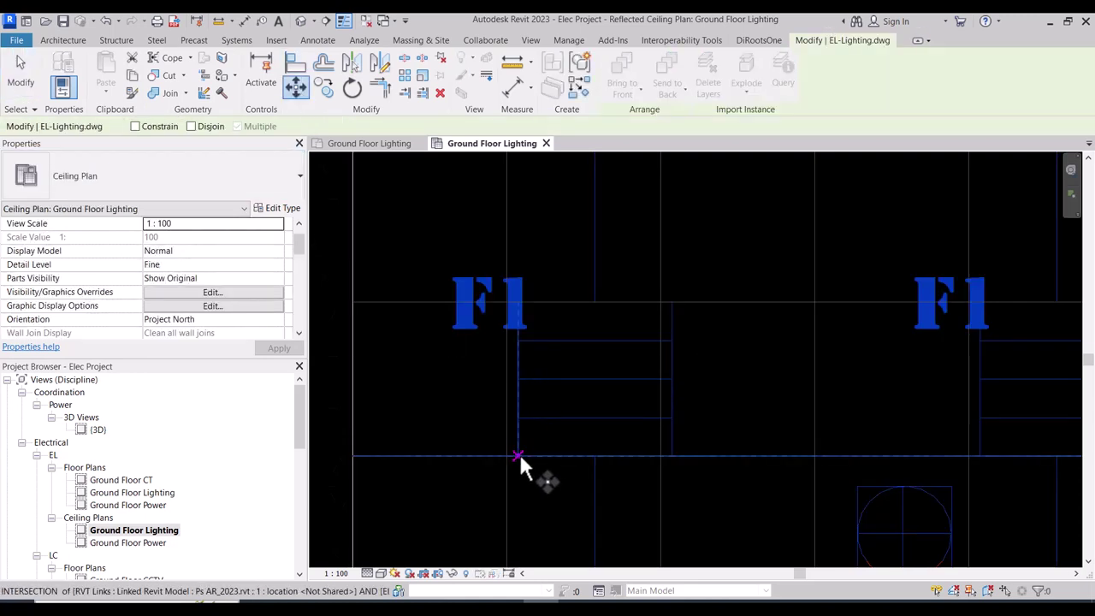
left_click(519, 452)
left_click(519, 456)
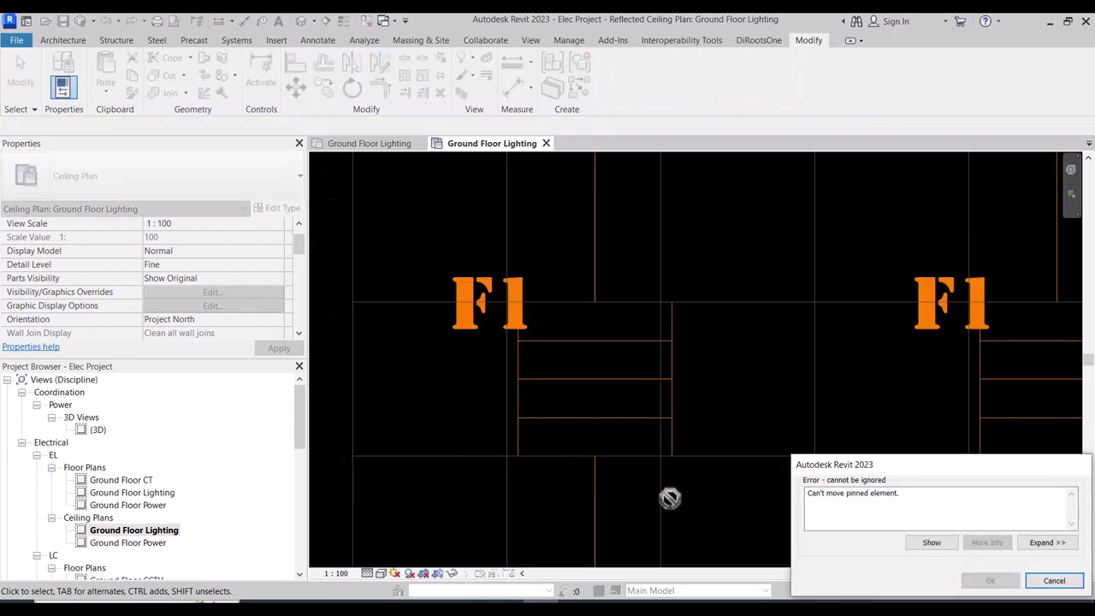
left_click(1054, 580)
scroll(562, 401, "down", 5)
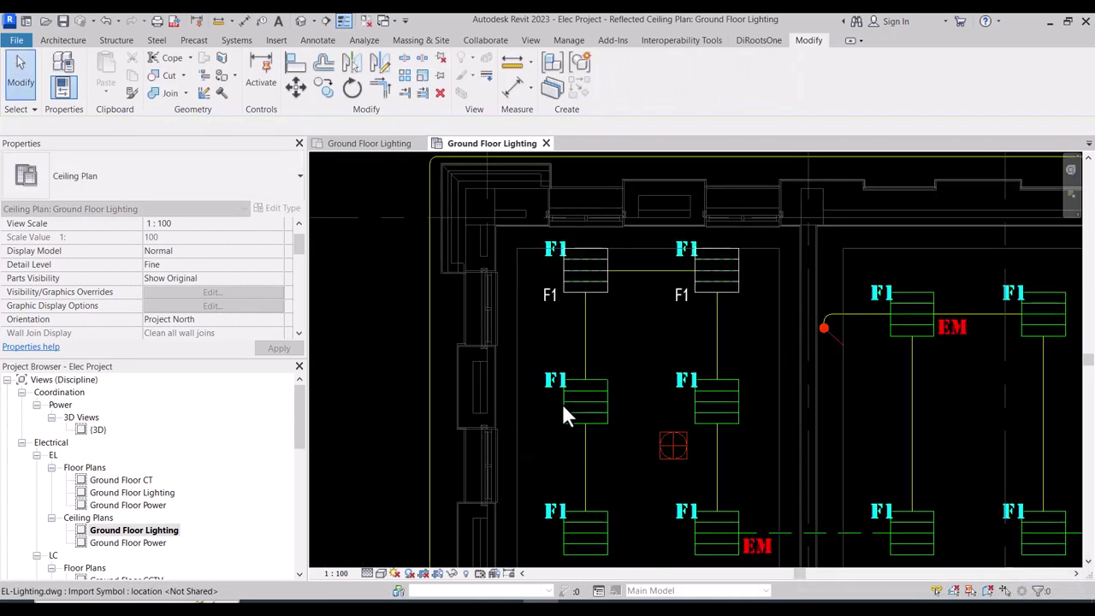
- Unpin EL-Lighting.dwg and move it from its grid corner onto the ceiling grid intersection
left_click(582, 385)
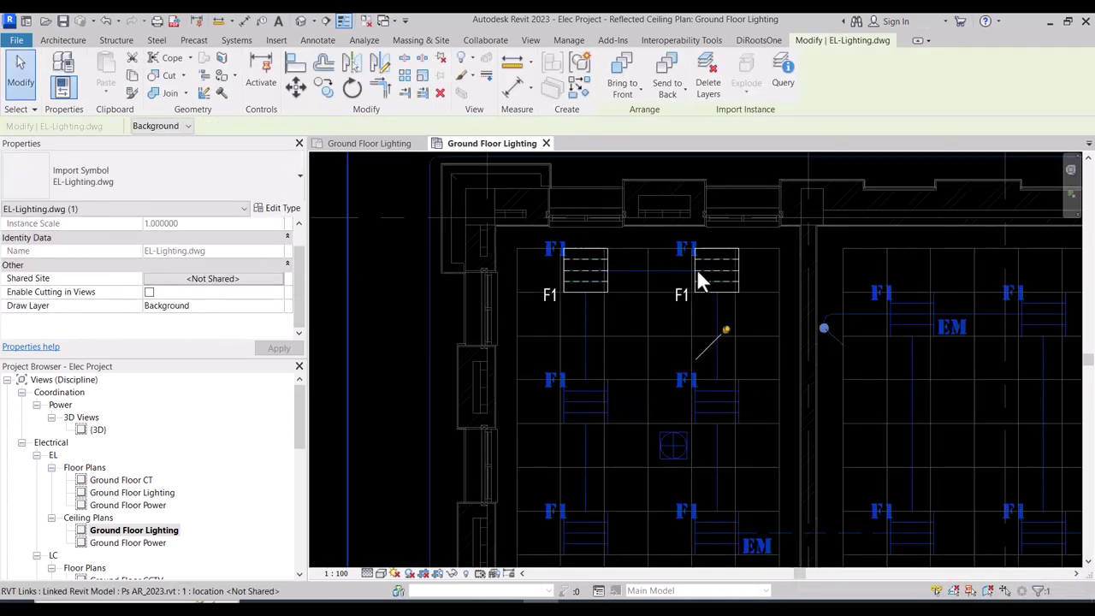
left_click(726, 330)
scroll(570, 424, "up", 3)
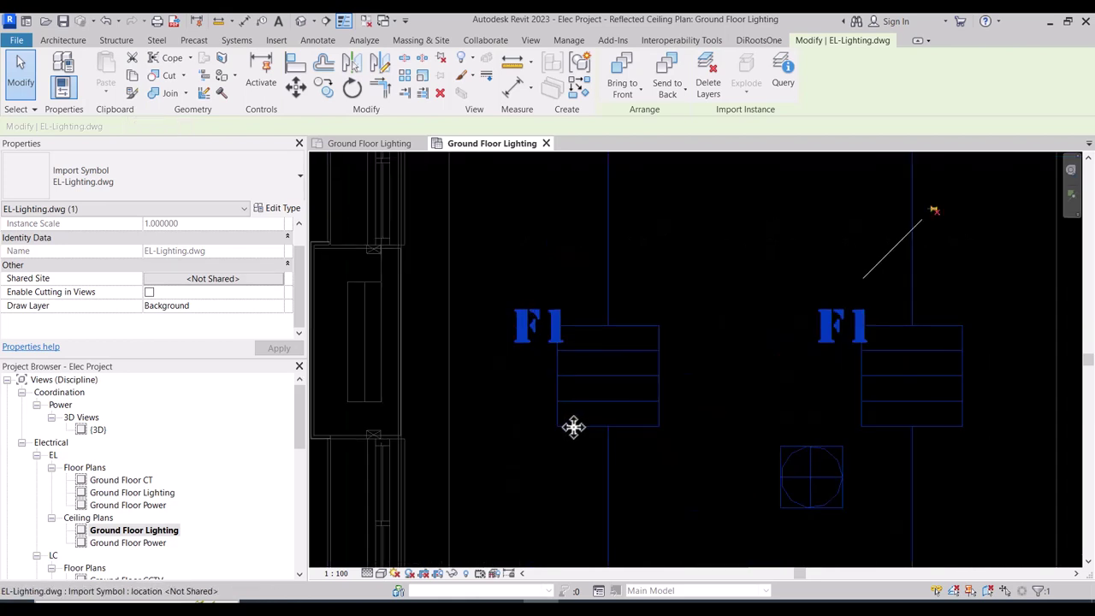
left_click(296, 85)
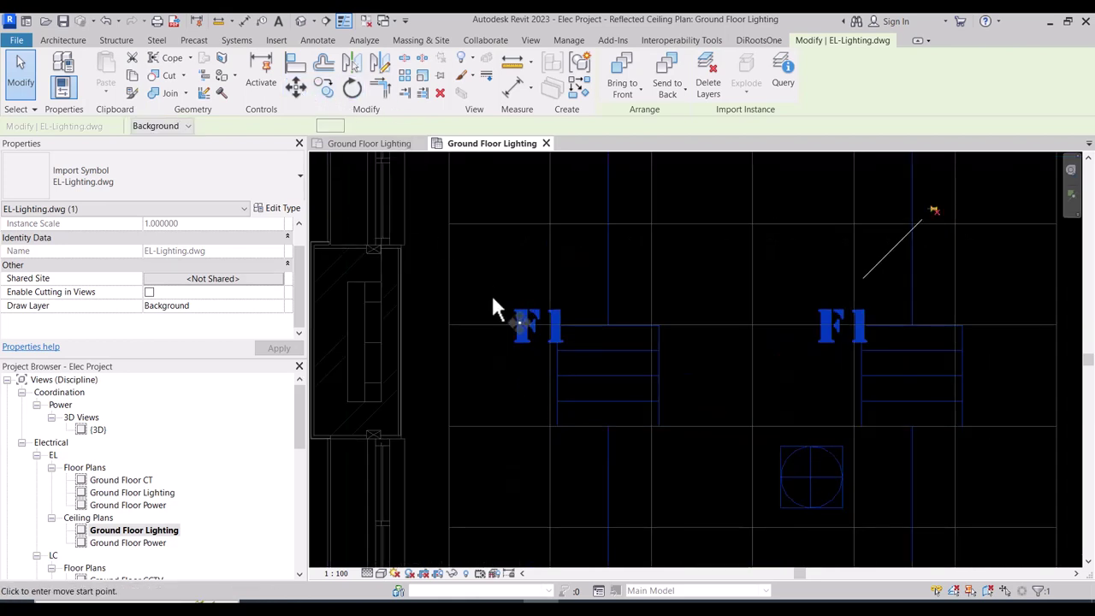
left_click(550, 425)
left_click(492, 415)
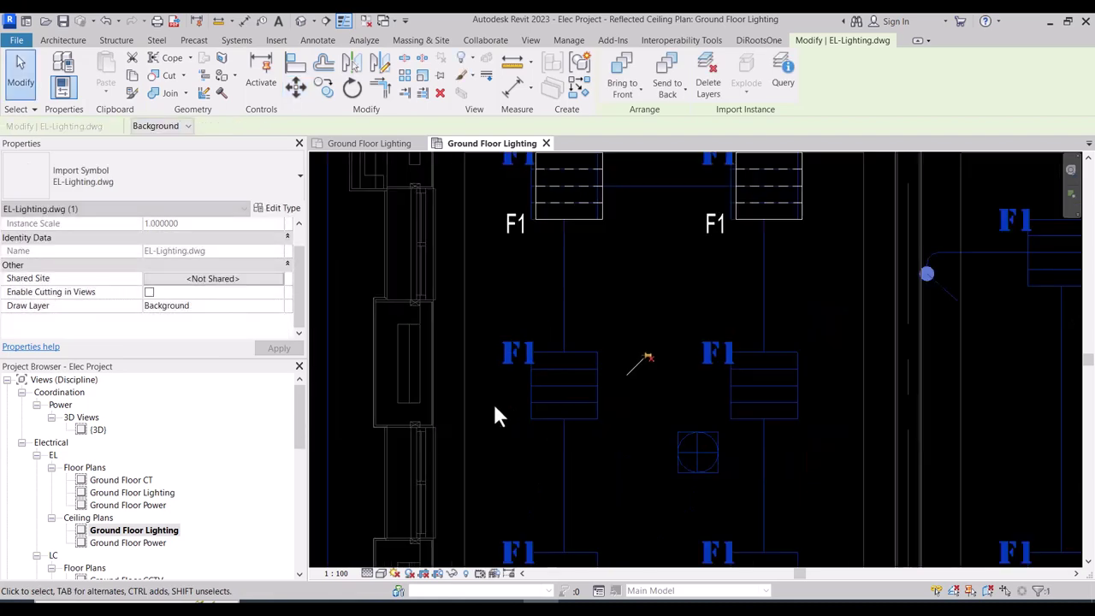
- Move the two top F1 fixtures so their corner snaps onto the ceiling grid corner
scroll(493, 401, "down", 3)
key("Escape")
scroll(528, 265, "up", 4)
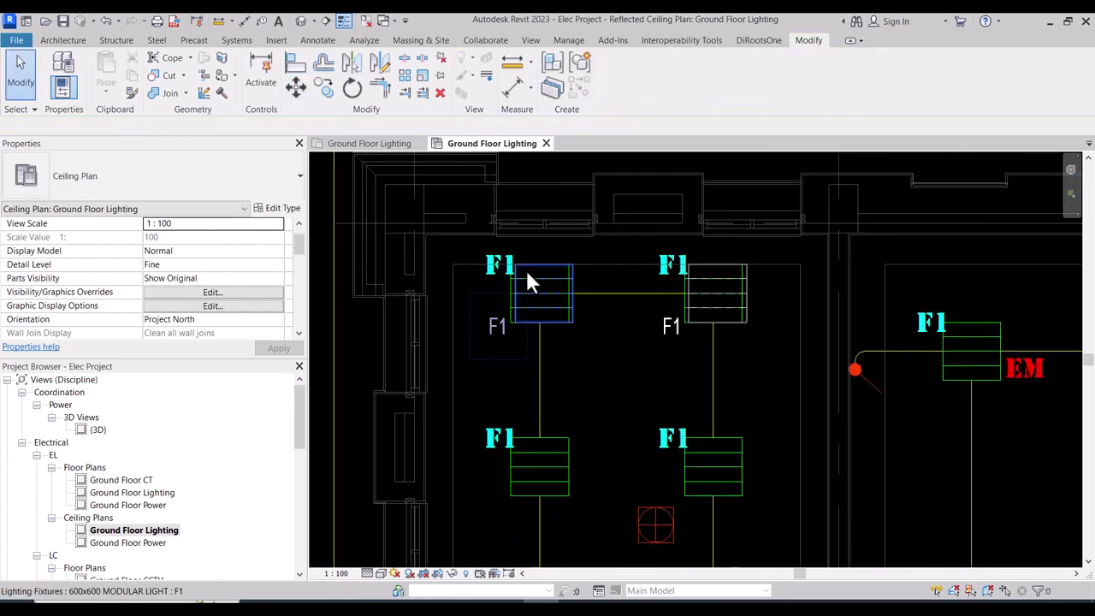
left_click(526, 295)
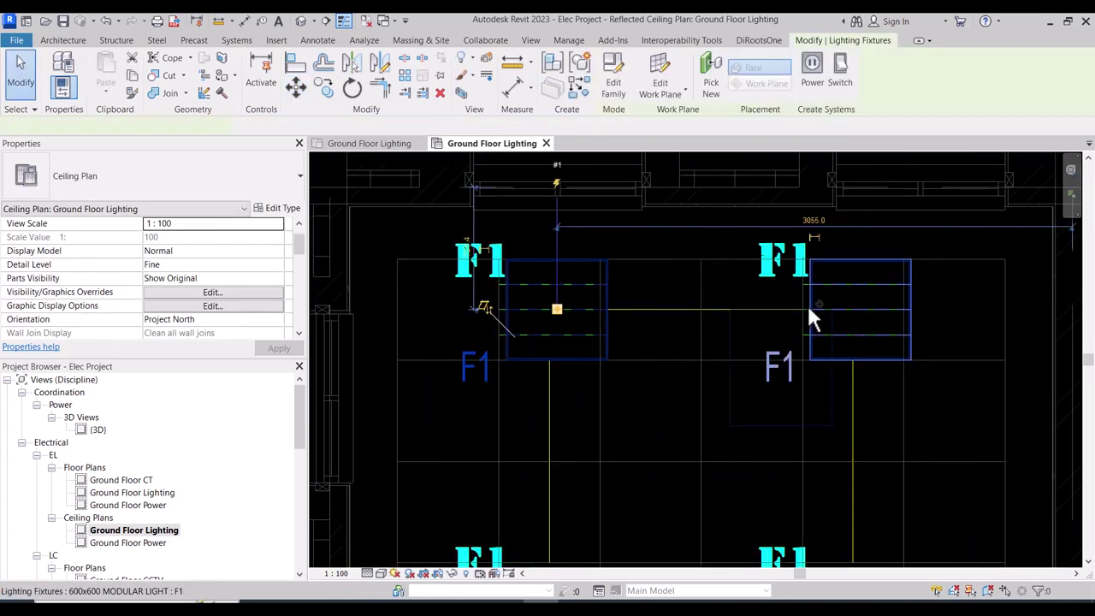
left_click(515, 351, "ctrl")
scroll(514, 352, "up", 3)
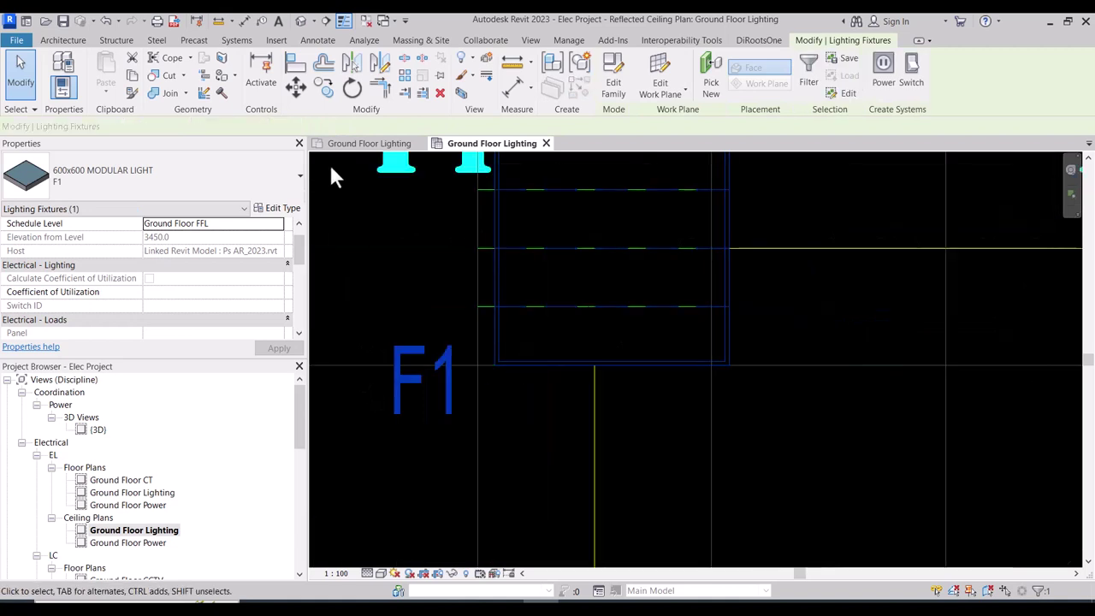
left_click(296, 86)
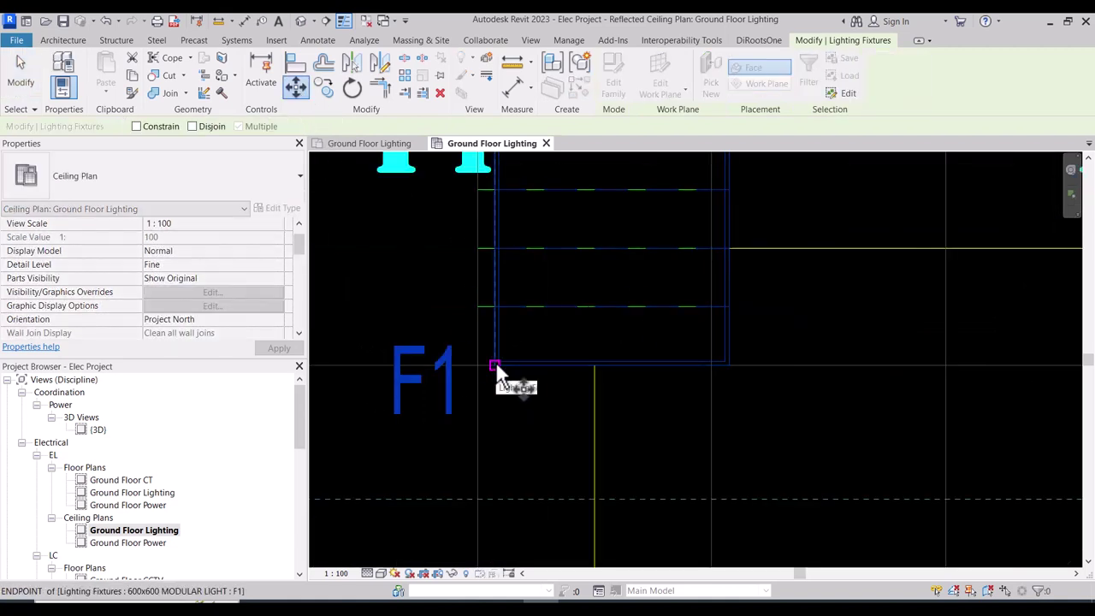
left_click(495, 363)
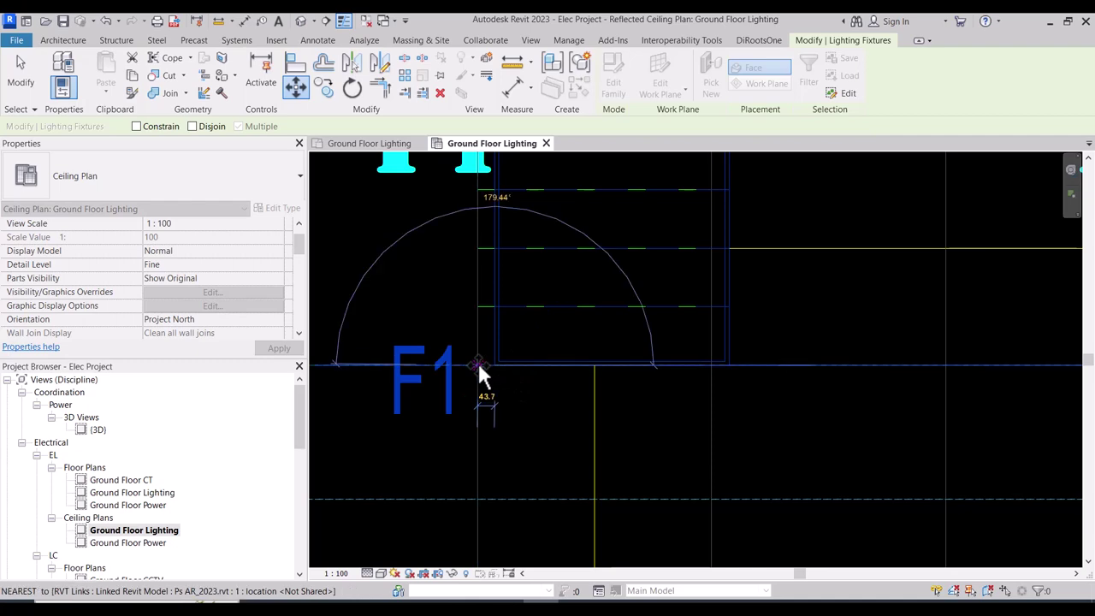
left_click(490, 364)
scroll(521, 335, "down", 4)
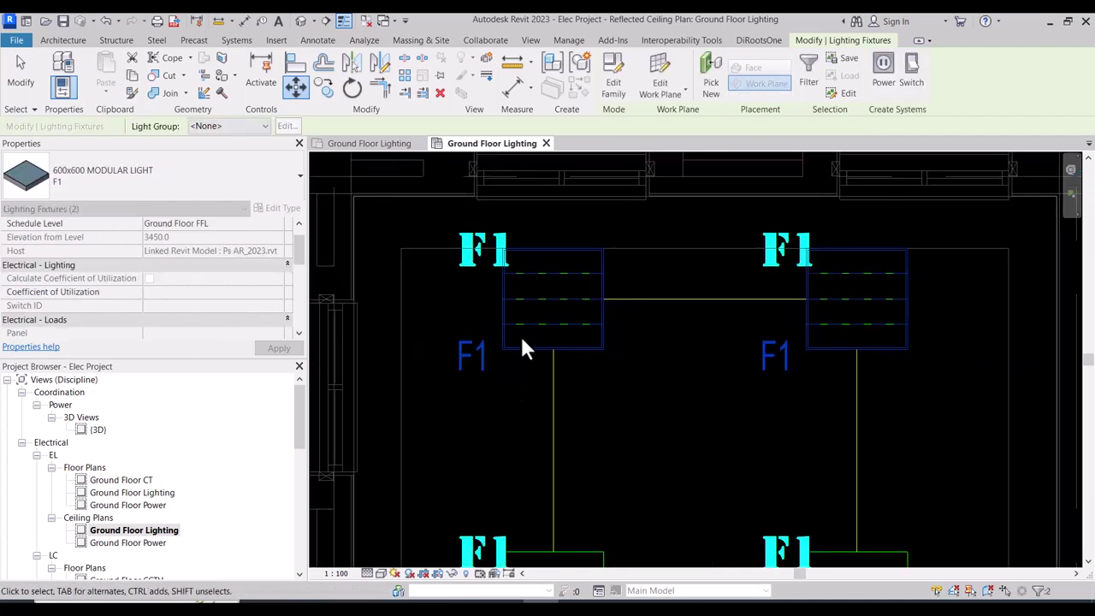
left_click(520, 334)
- Copy the top F1 pair twice downward to fill the middle and bottom rows
scroll(540, 293, "down", 2)
scroll(551, 308, "down", 5)
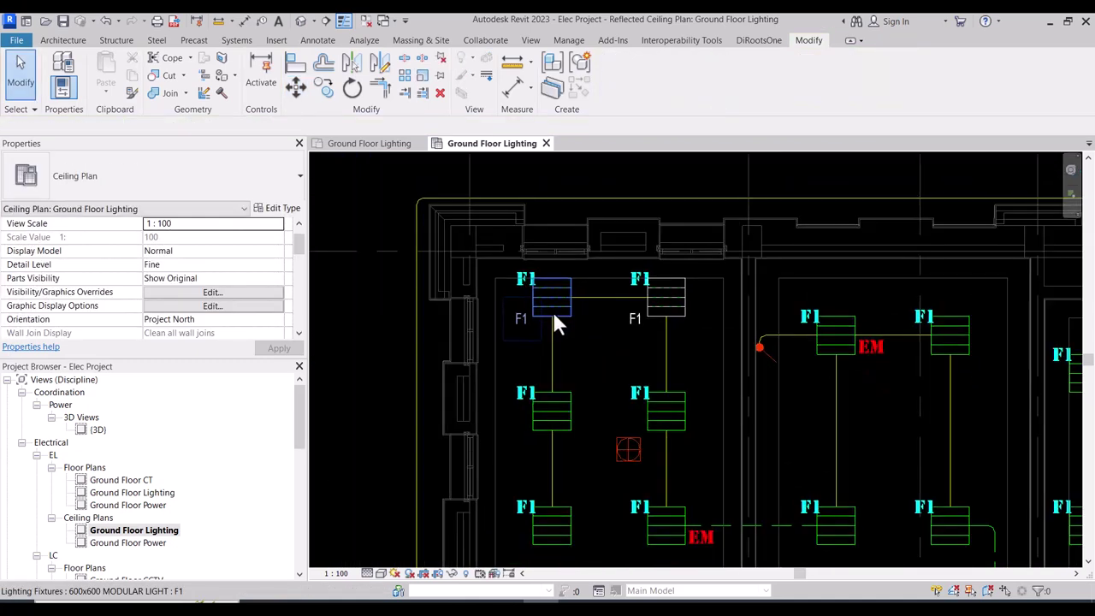
scroll(551, 309, "down", 2)
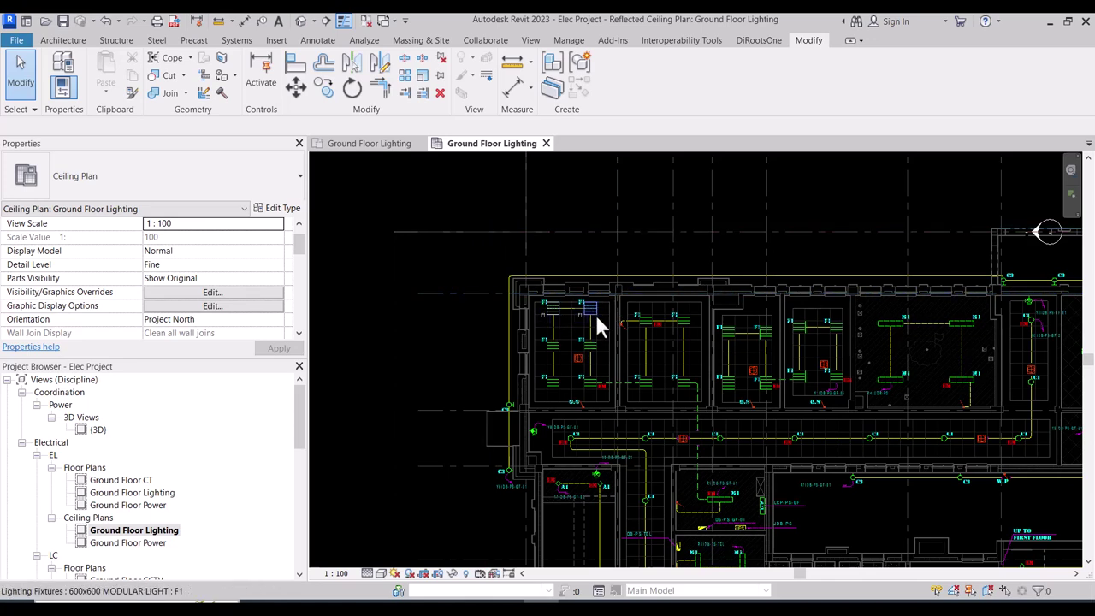
scroll(564, 311, "up", 5)
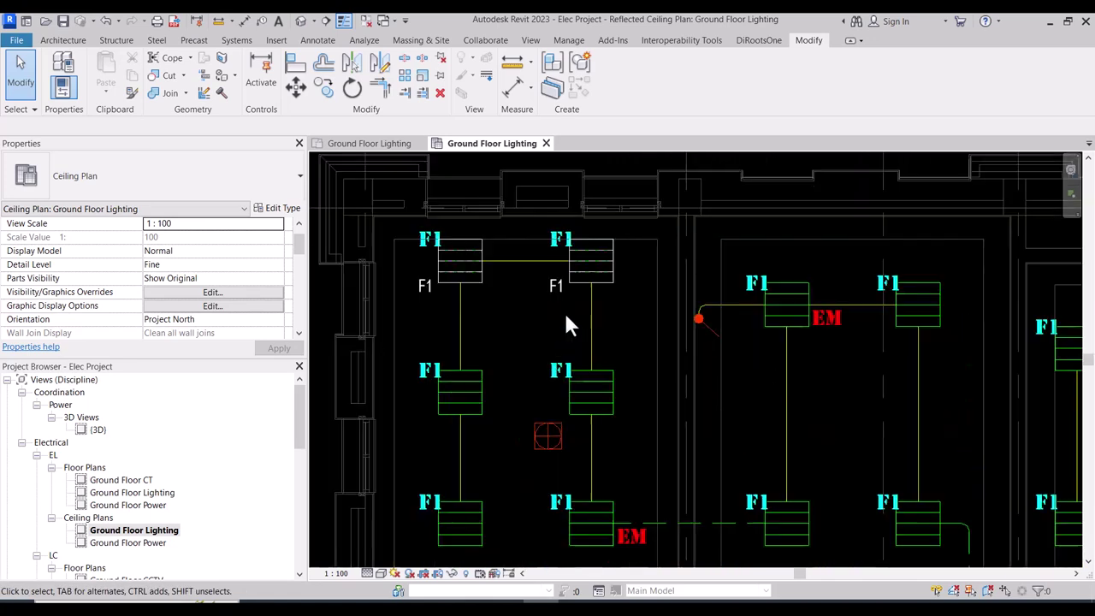
left_click(604, 291)
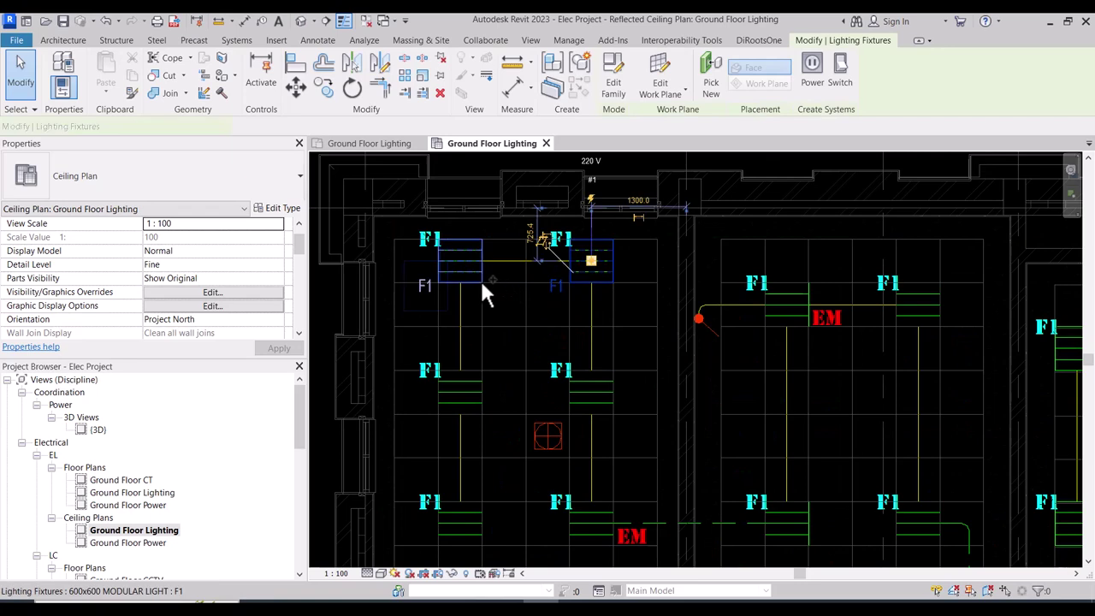
left_click(324, 88)
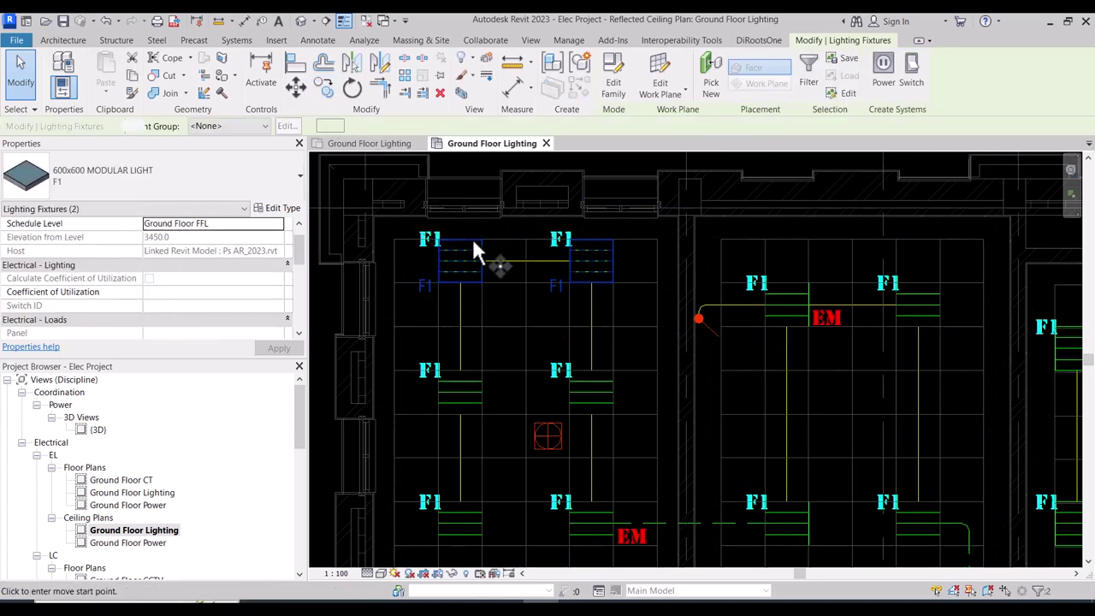
left_click(481, 257)
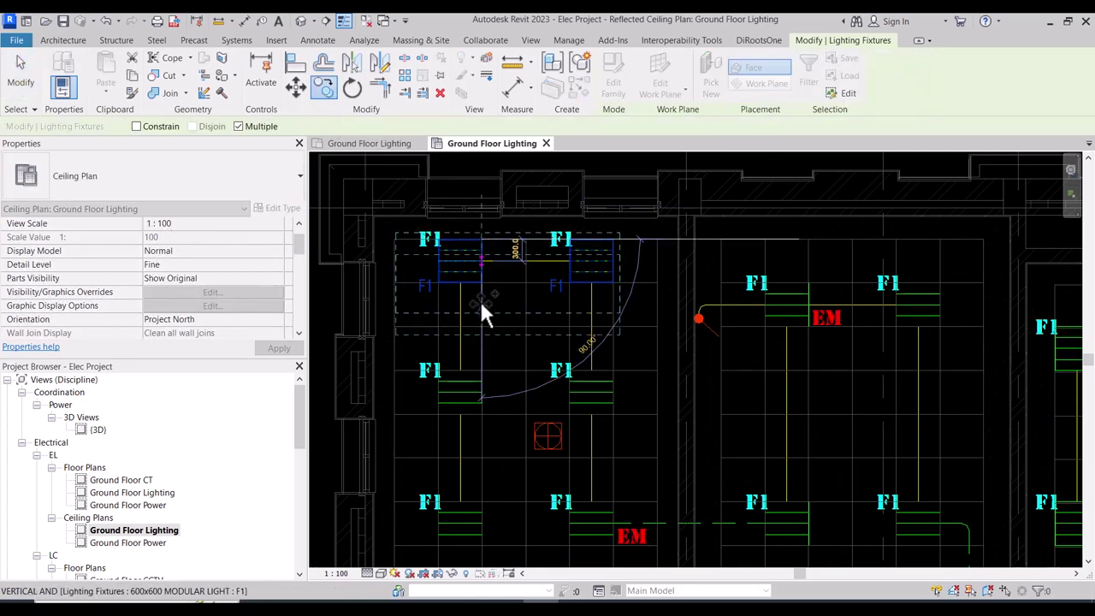
left_click(481, 368)
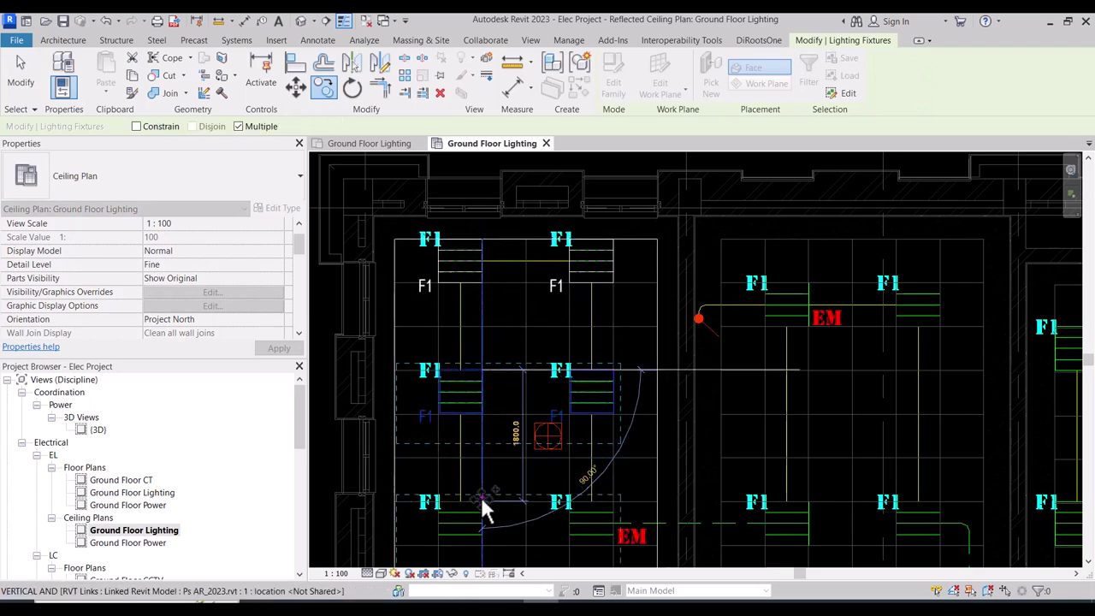
left_click(516, 332)
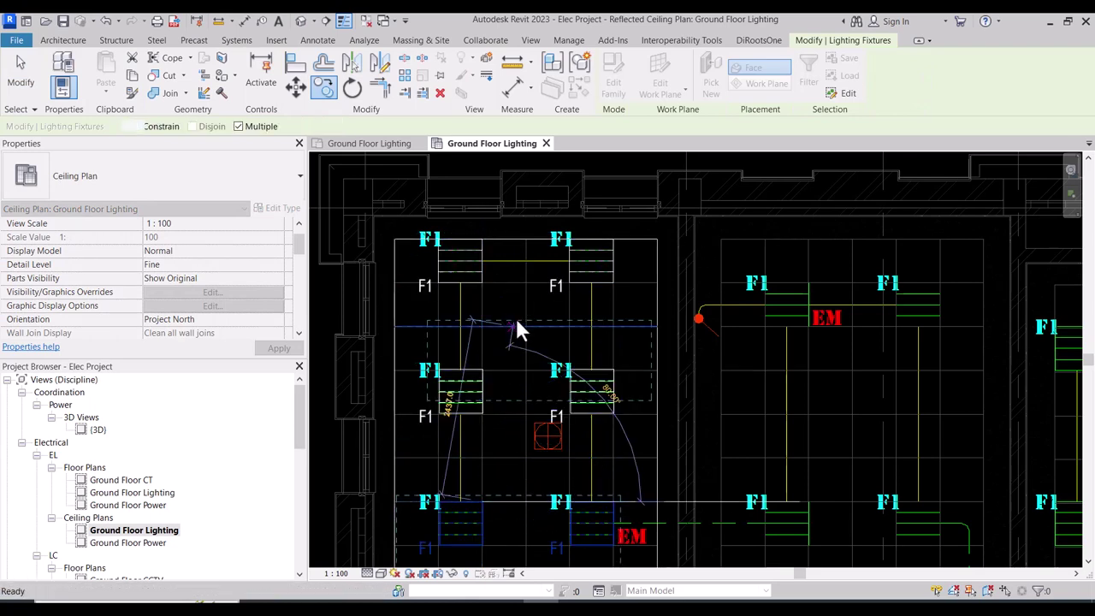
key("Escape")
key("Escape")
scroll(520, 316, "down", 4)
- Window-select the room's six F1 fixtures and orbit the 3D view to see them edge-on
scroll(380, 235, "up", 2)
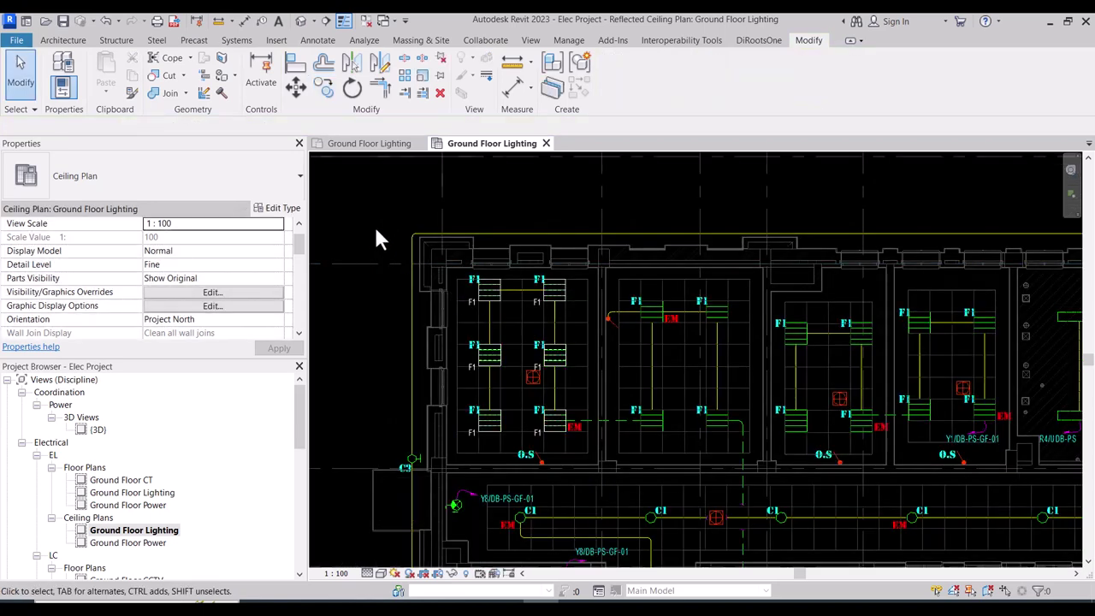
left_click_drag(534, 417, 596, 453)
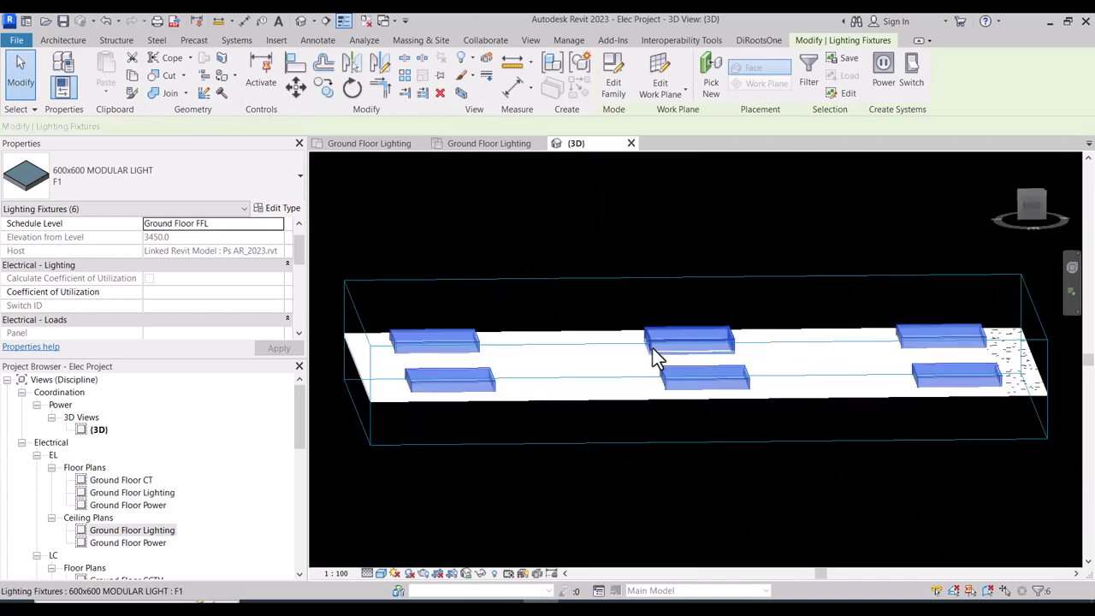
scroll(623, 401, "down", 3)
middle_click_drag(623, 401, 597, 397, "shift")
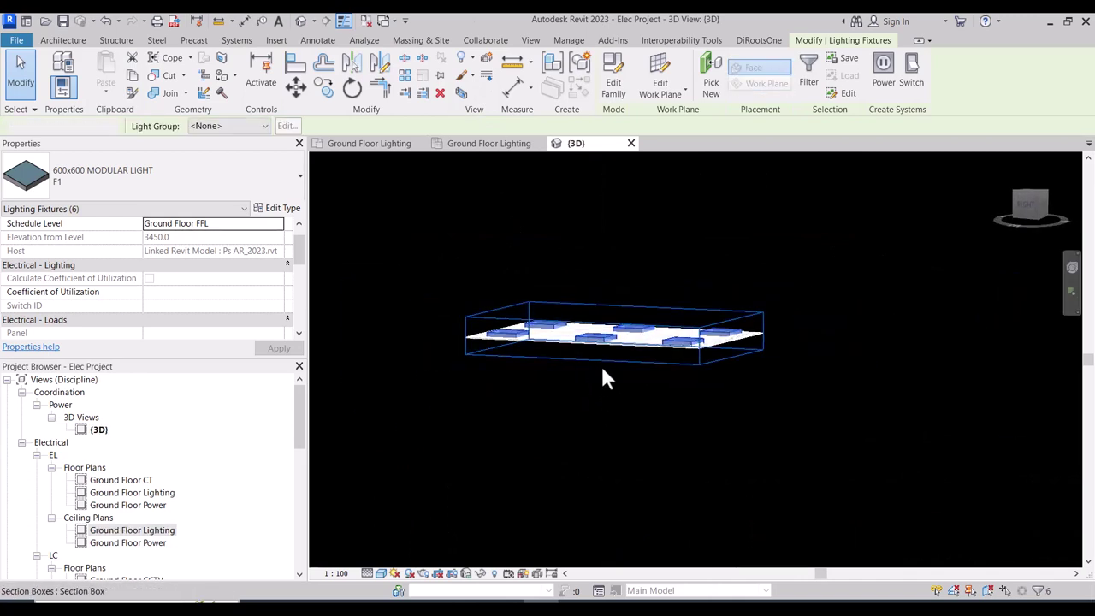
- Stretch the section box to just below the floor slab and out to the left and right
left_click(605, 351)
left_click_drag(606, 350, 608, 497)
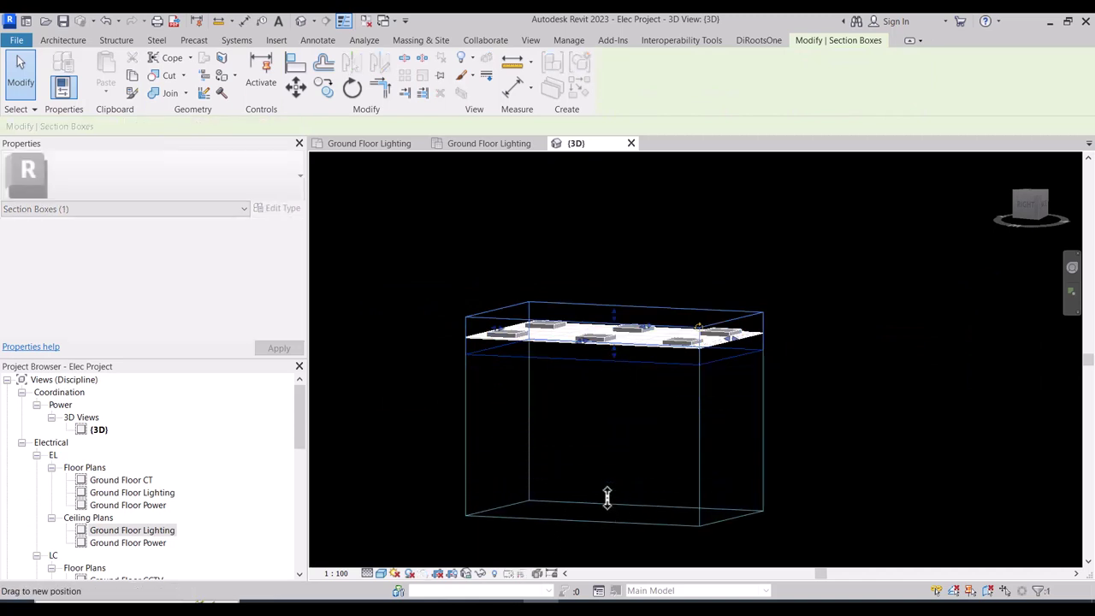
left_click_drag(396, 378, 401, 389)
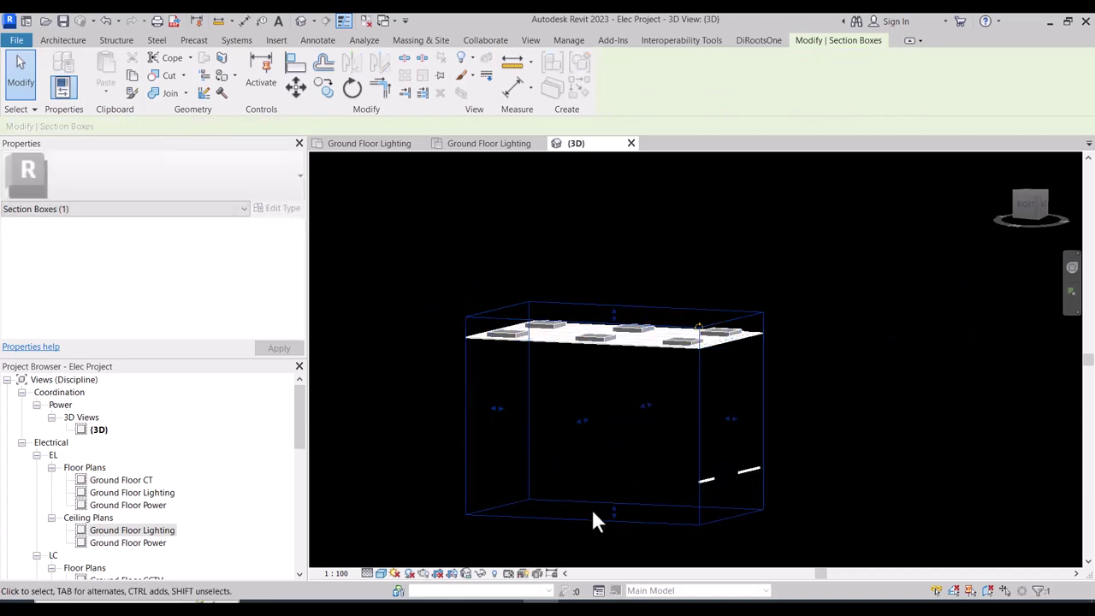
left_click_drag(595, 515, 591, 298)
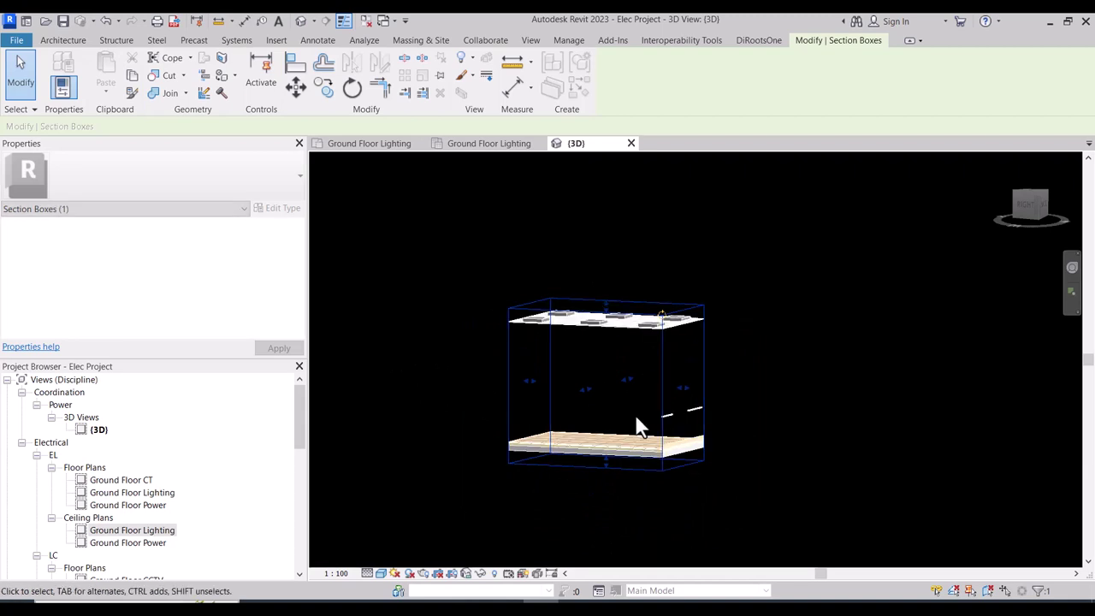
left_click_drag(682, 396, 676, 408)
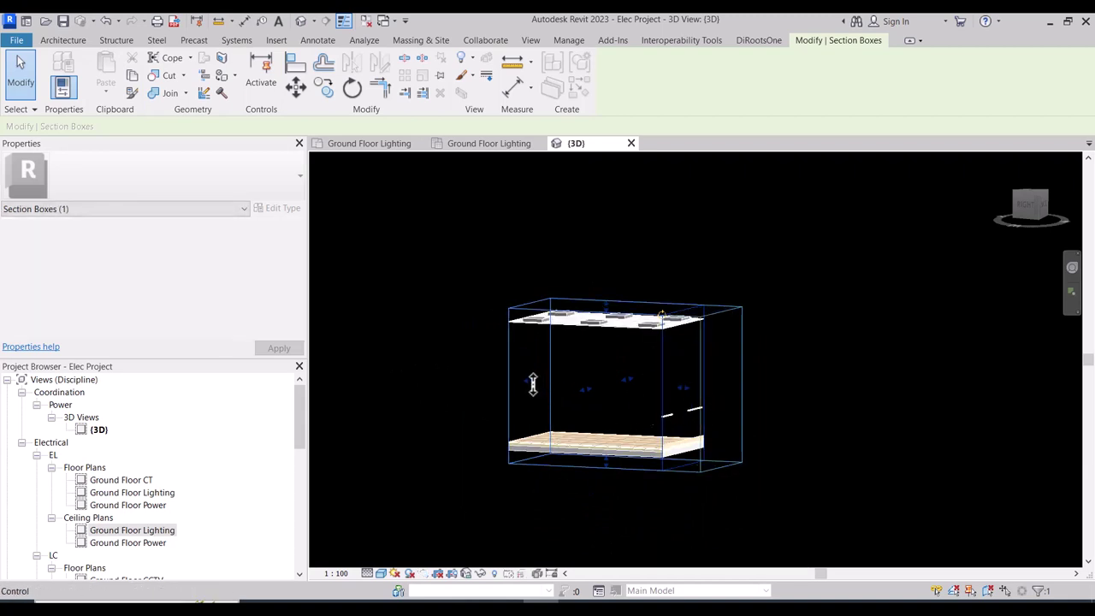
left_click_drag(532, 384, 472, 393)
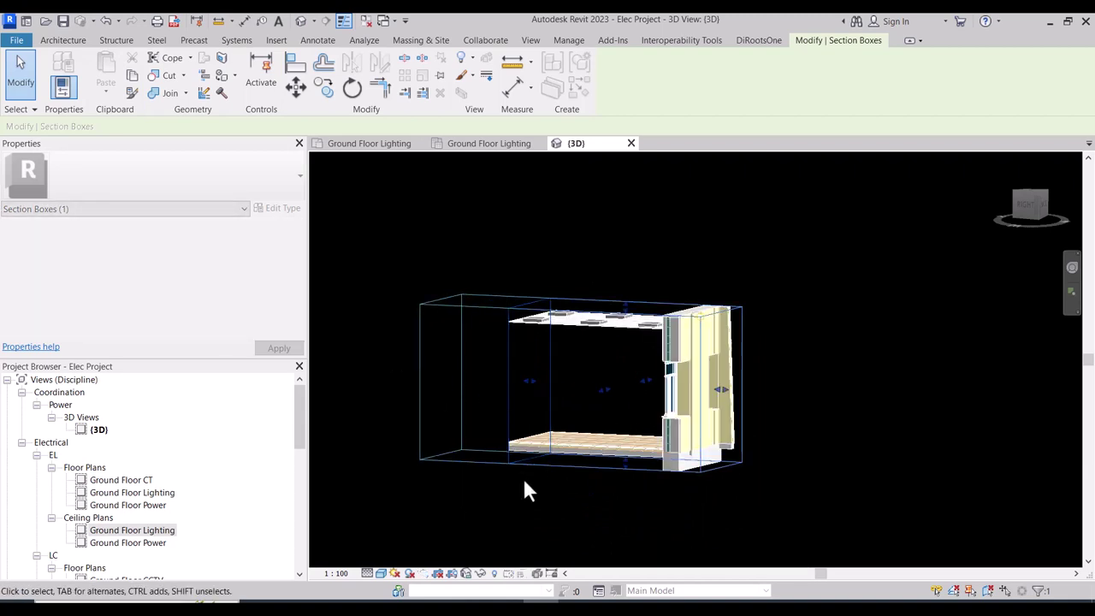
- Enlarge the box to reveal the back wall, trim its left face, and return to the ceiling plan
middle_click_drag(530, 489, 604, 373, "shift")
scroll(608, 416, "up", 5)
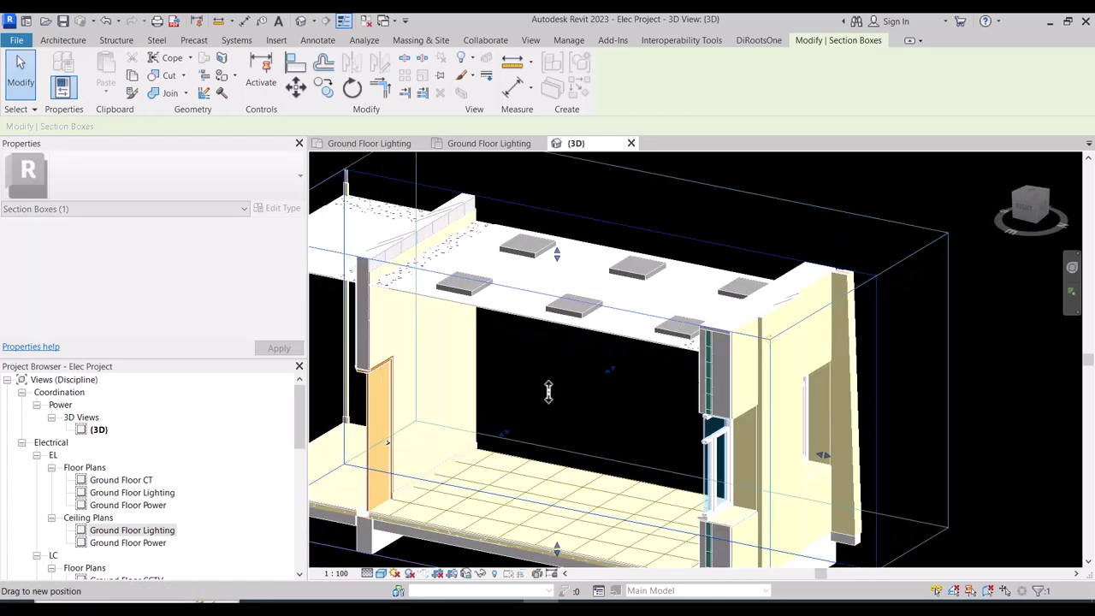
left_click_drag(543, 427, 630, 359)
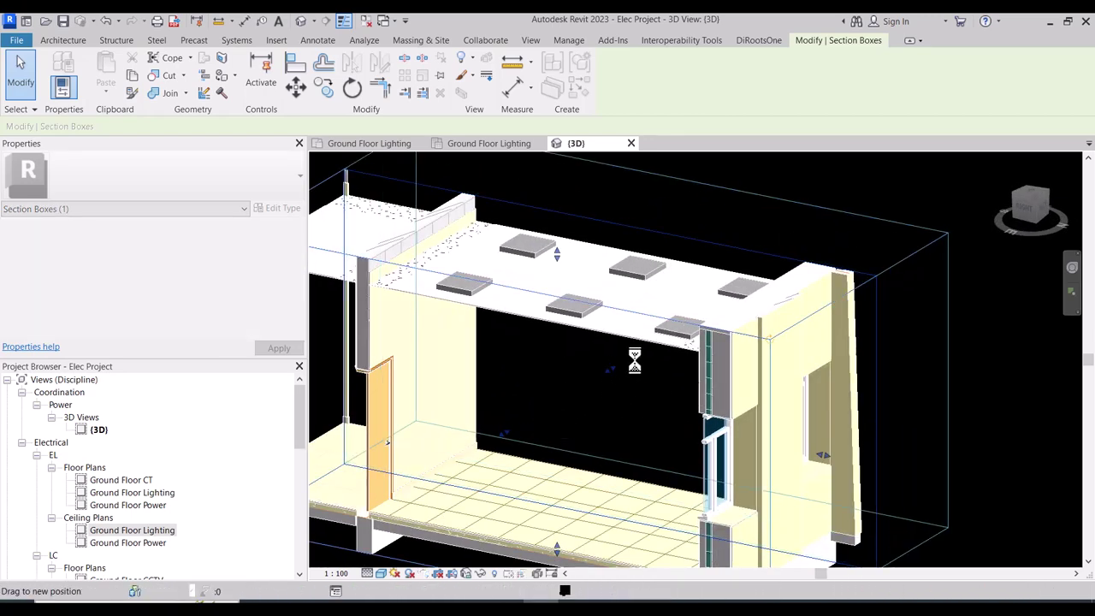
scroll(634, 359, "down", 3)
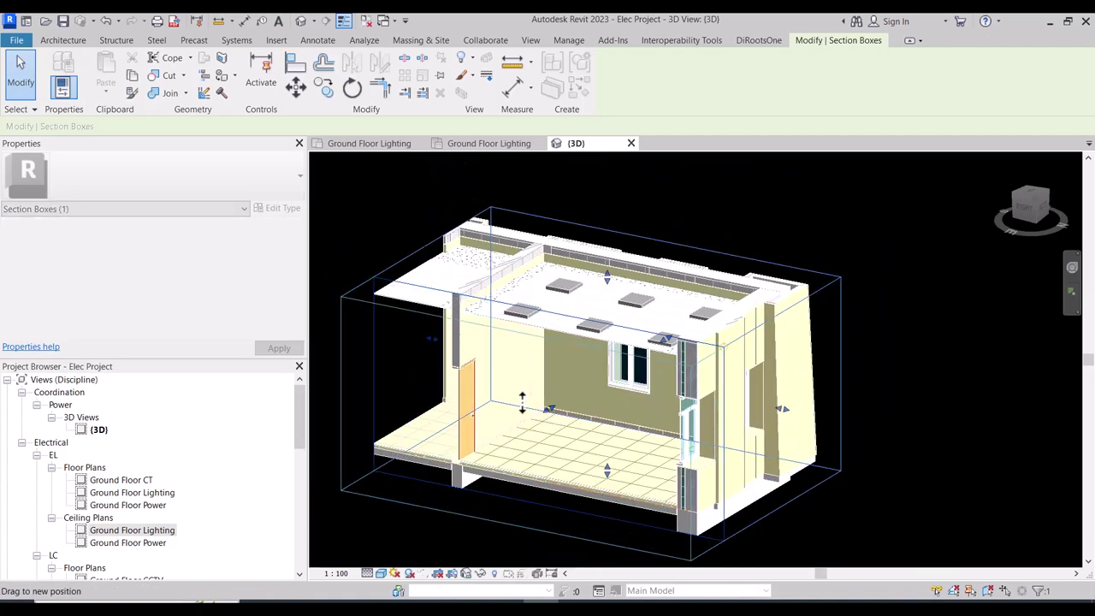
scroll(575, 303, "up", 2)
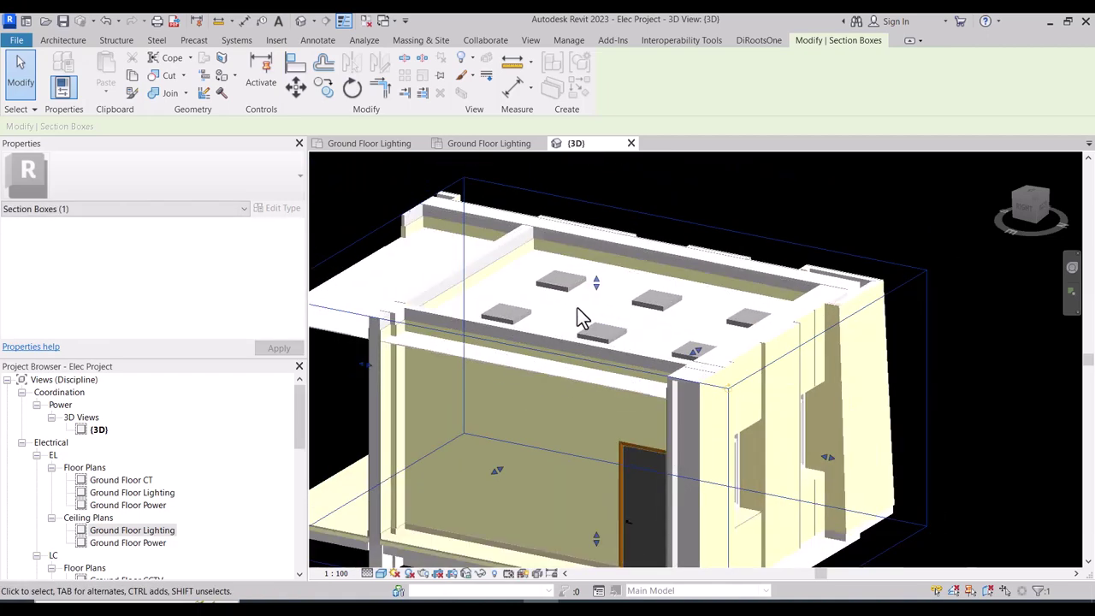
scroll(578, 308, "down", 3)
middle_click_drag(578, 308, 518, 386, "shift")
left_click_drag(458, 409, 534, 385)
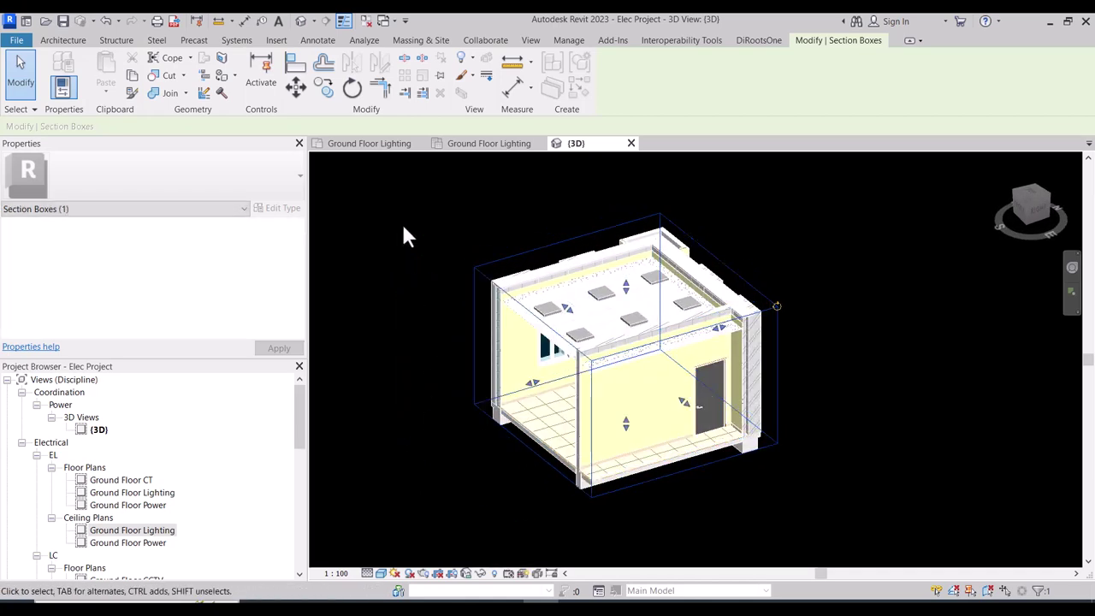
left_click(476, 145)
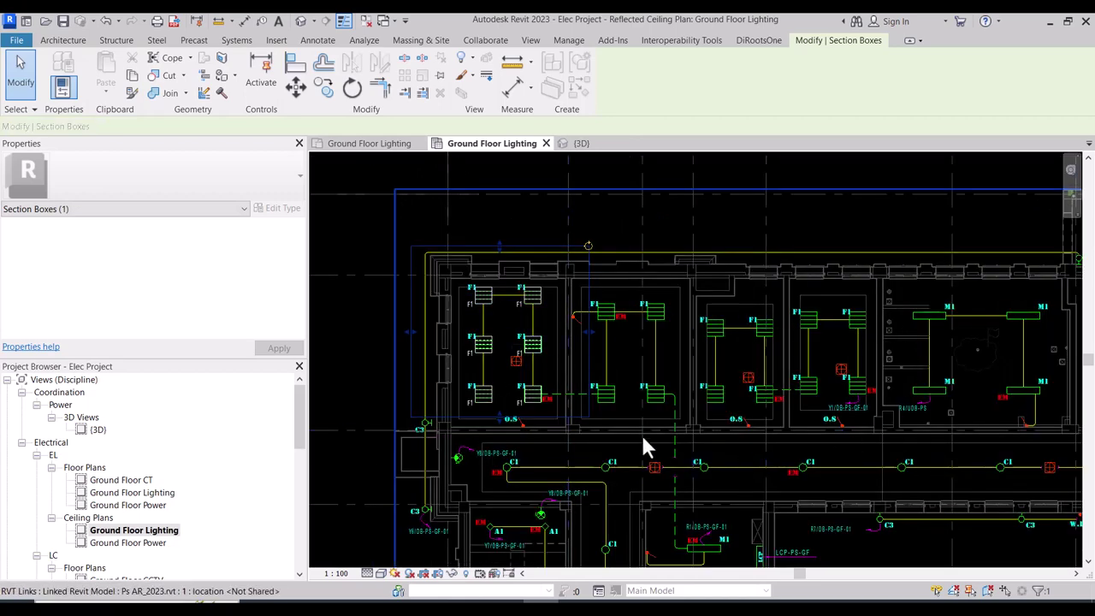
scroll(564, 309, "down", 3)
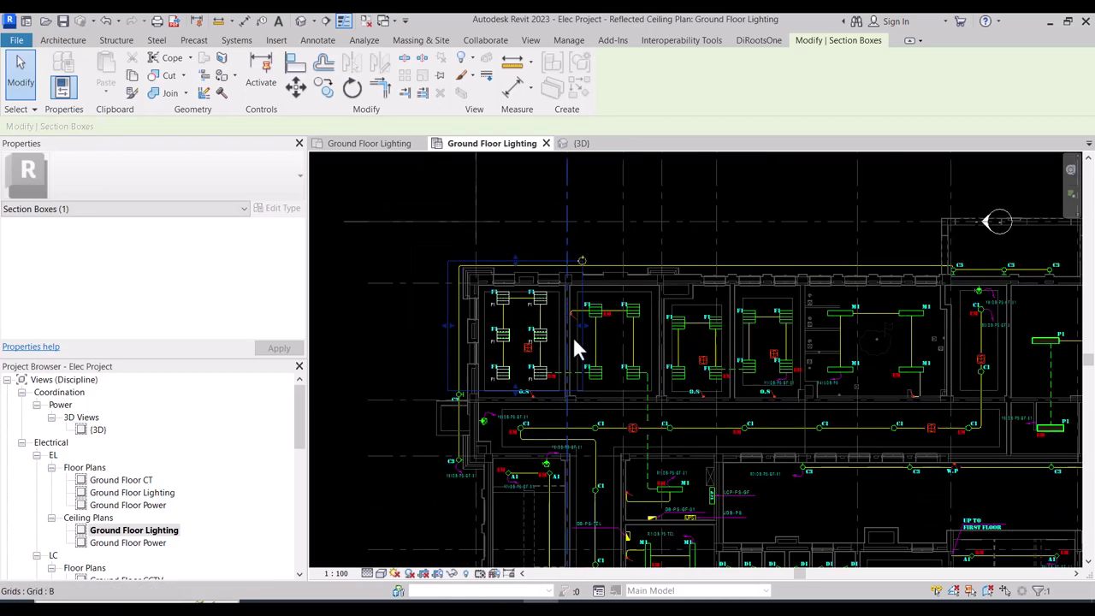
scroll(575, 342, "up", 2)
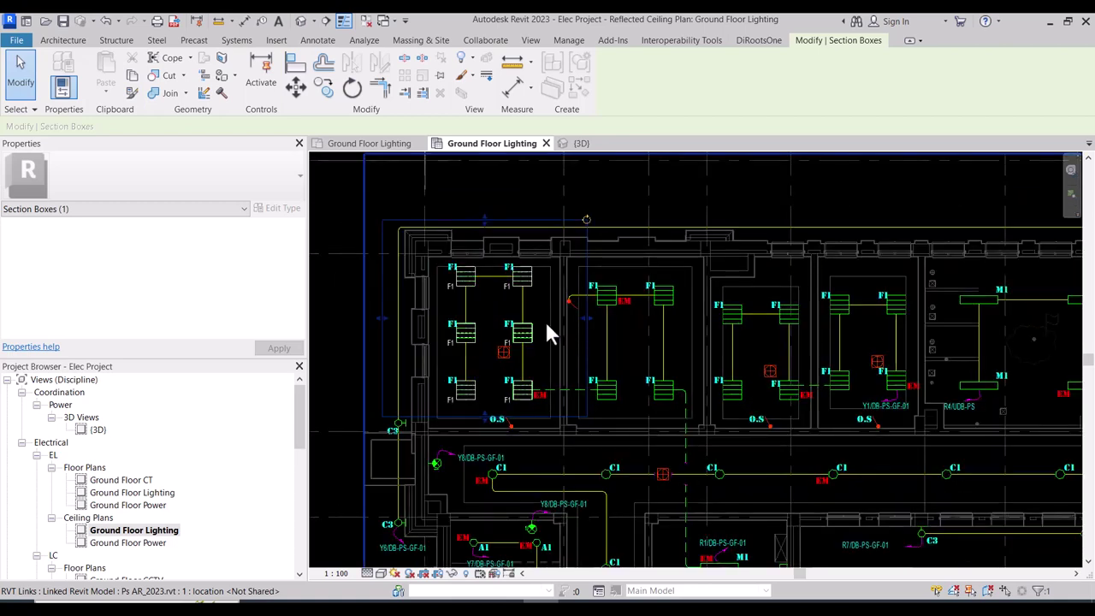
left_click(389, 272)
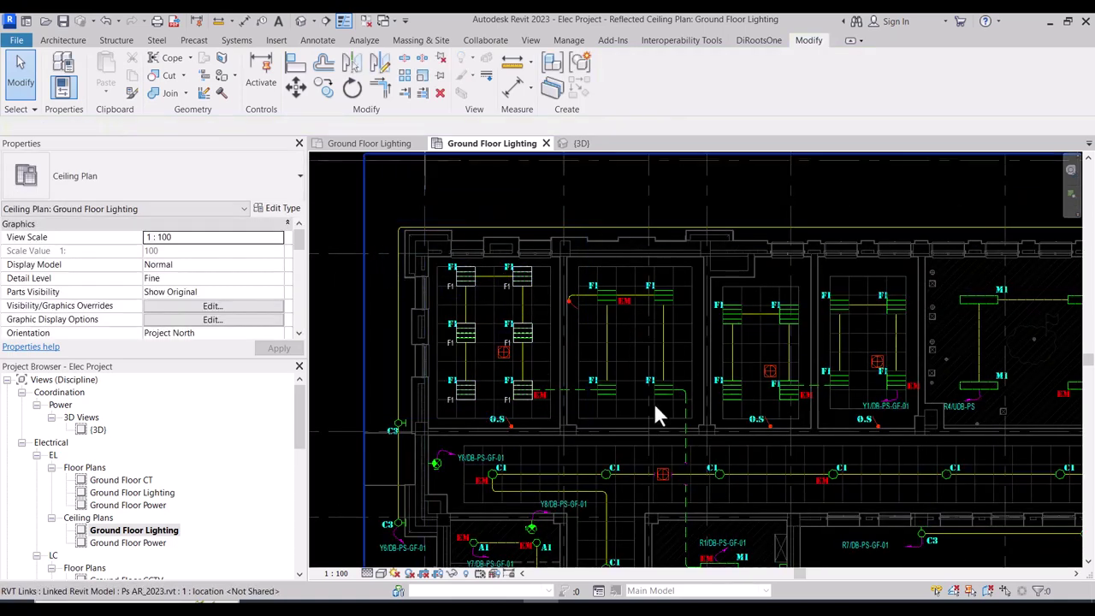
left_click(579, 144)
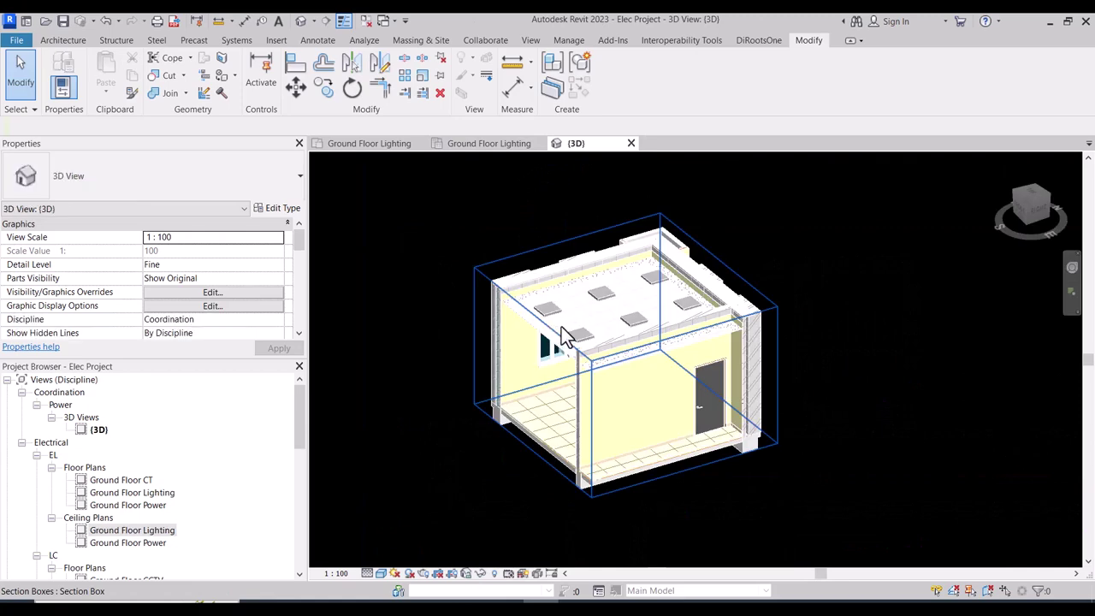
middle_click_drag(561, 336, 643, 420, "shift")
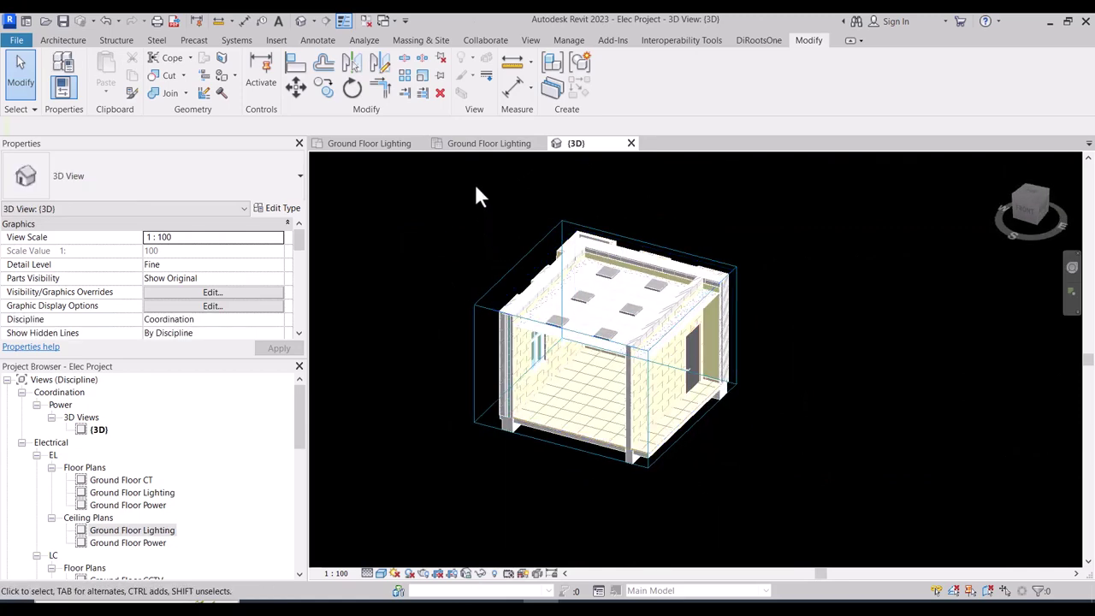
left_click(489, 144)
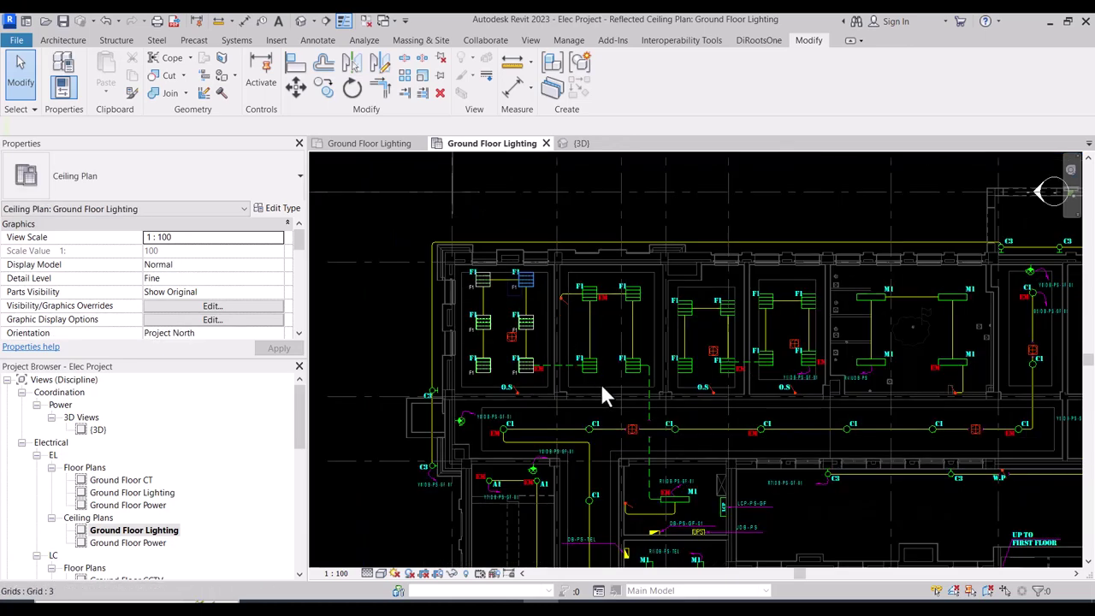
scroll(603, 395, "down", 1)
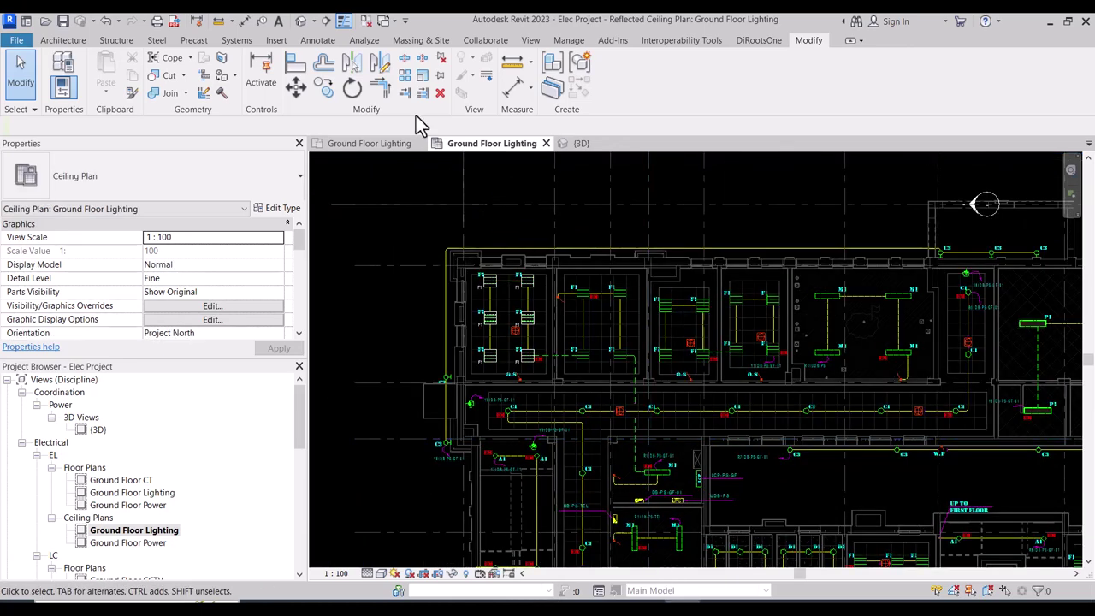